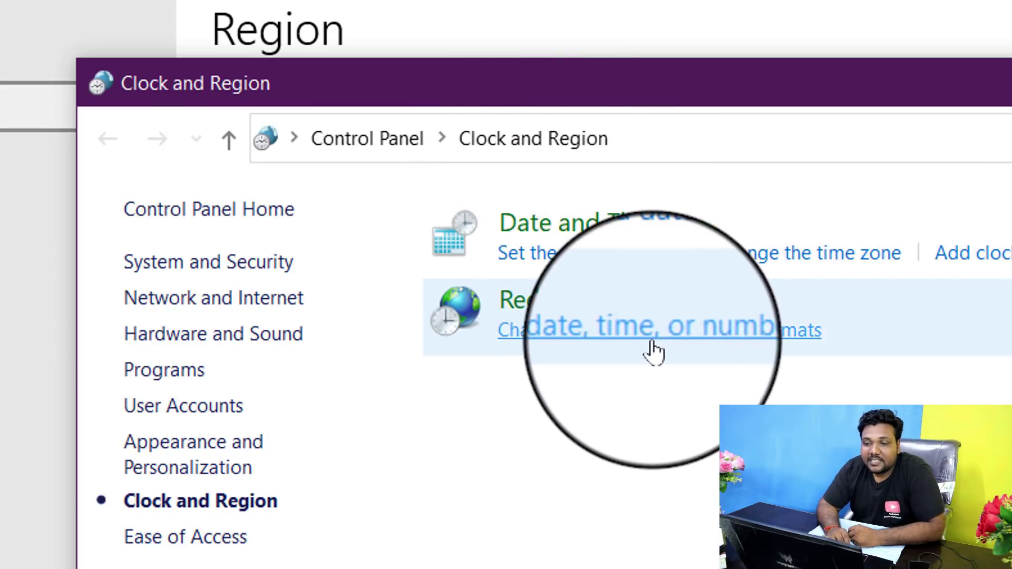
Open the Region format settings, set the short time format to hh:mm tt and apply it
{"action": "left_click", "coordinate": [661, 353]}
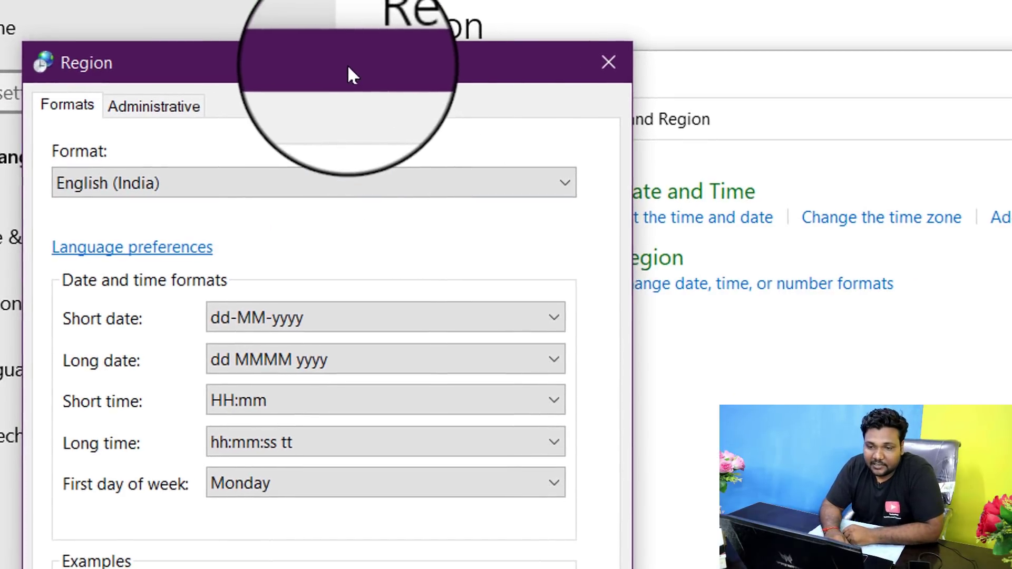
{"action": "left_click_drag", "start_coordinate": [347, 65], "coordinate": [988, 68]}
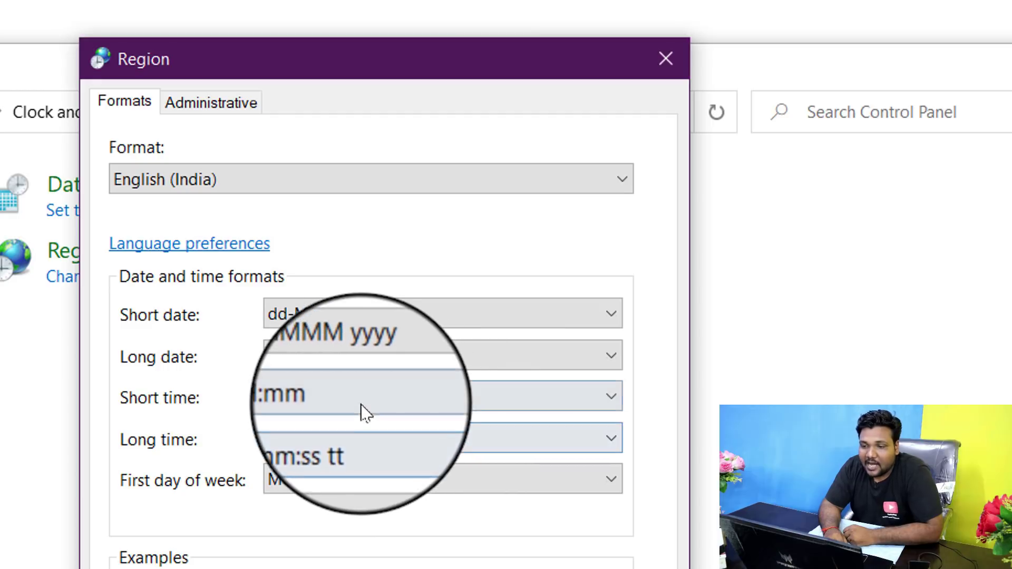
{"action": "left_click", "coordinate": [360, 403]}
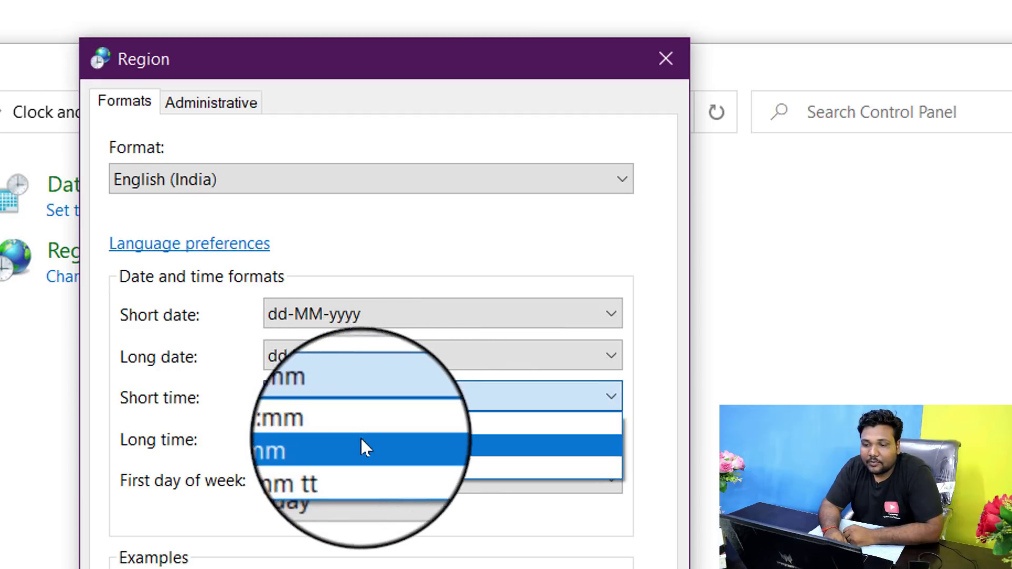
{"action": "left_click", "coordinate": [361, 472]}
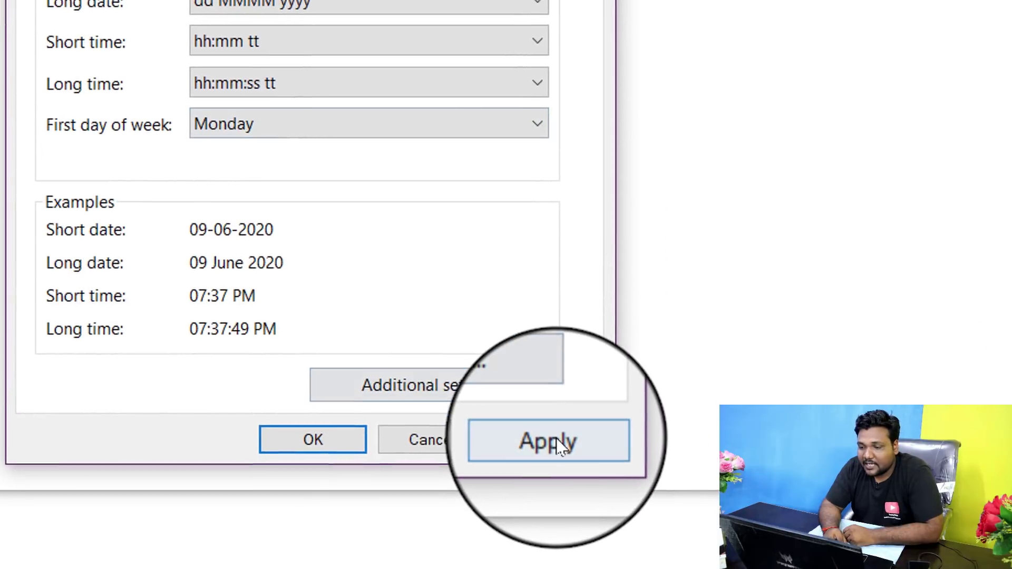
{"action": "left_click", "coordinate": [556, 438]}
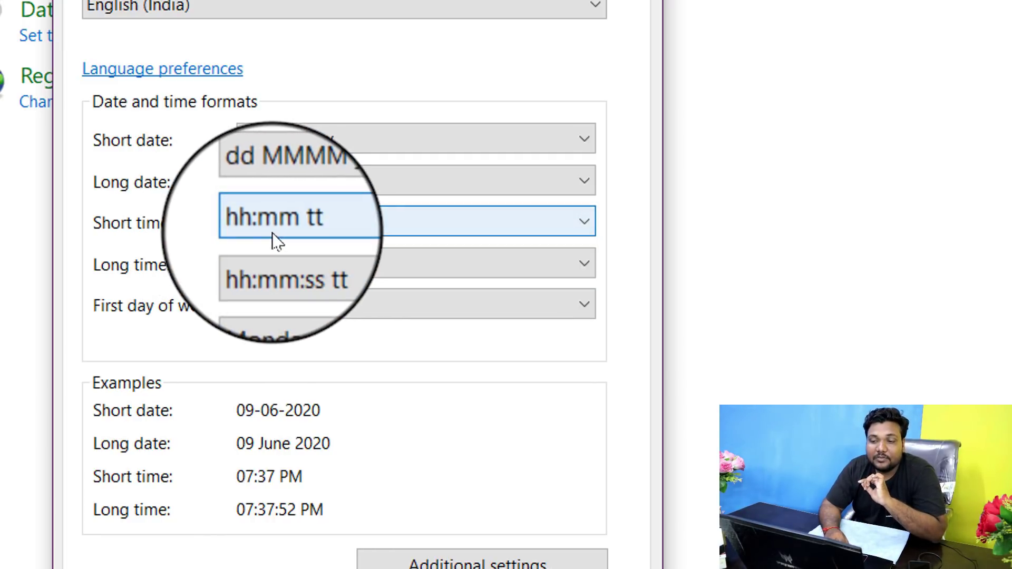
Keep hh:mm tt for short time, choose hh:mm:ss tt for long time, apply the formats, and close the Region, Control Panel and Settings windows
{"action": "left_click", "coordinate": [275, 240]}
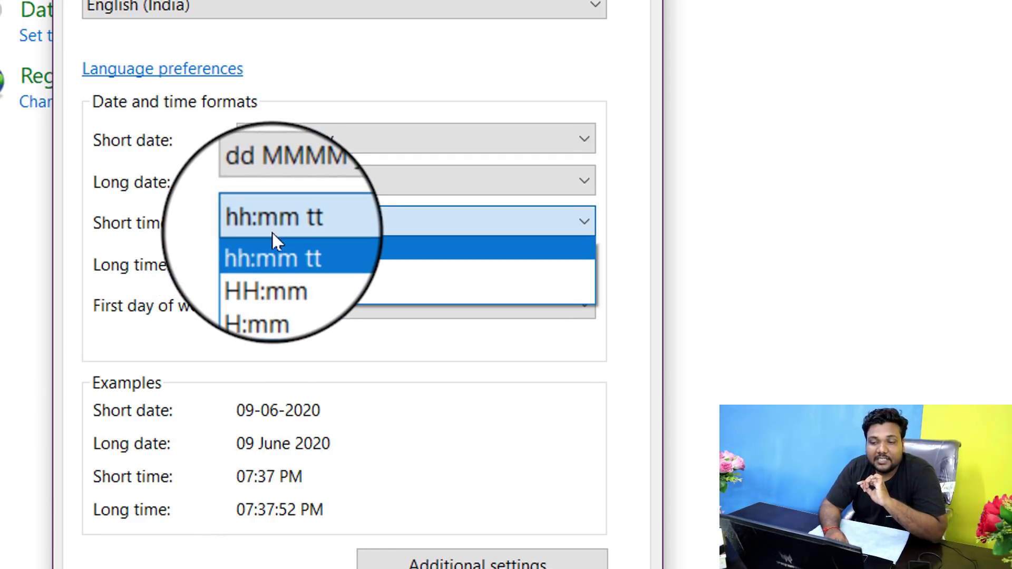
{"action": "left_click", "coordinate": [302, 254]}
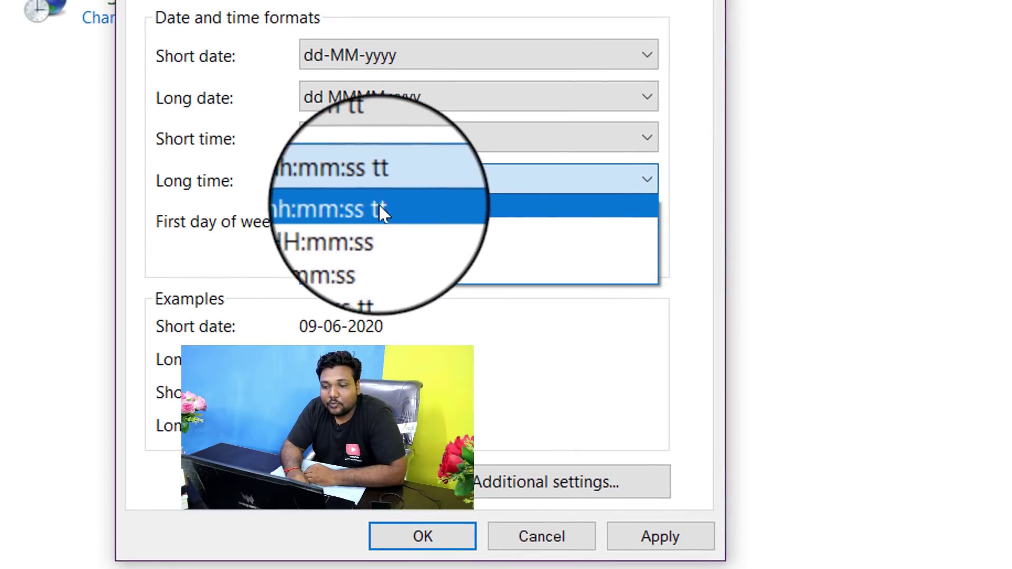
{"action": "left_click", "coordinate": [438, 208]}
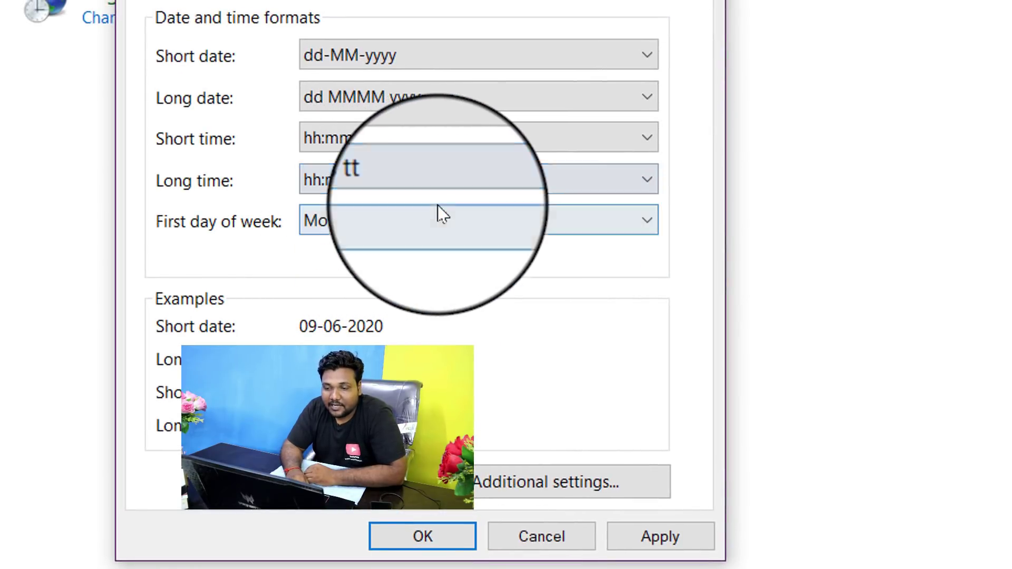
{"action": "left_click", "coordinate": [663, 524]}
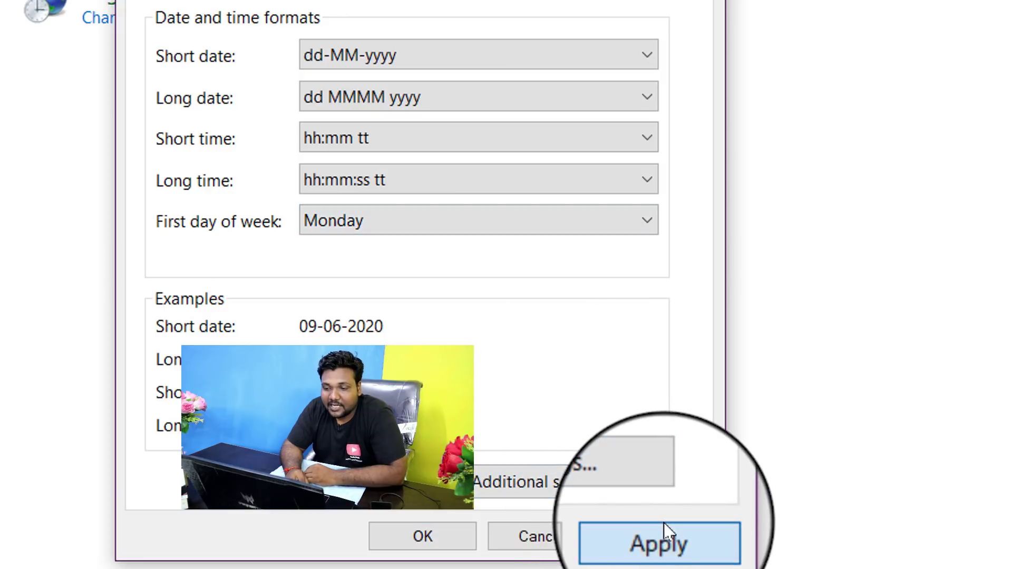
{"action": "left_click", "coordinate": [422, 537]}
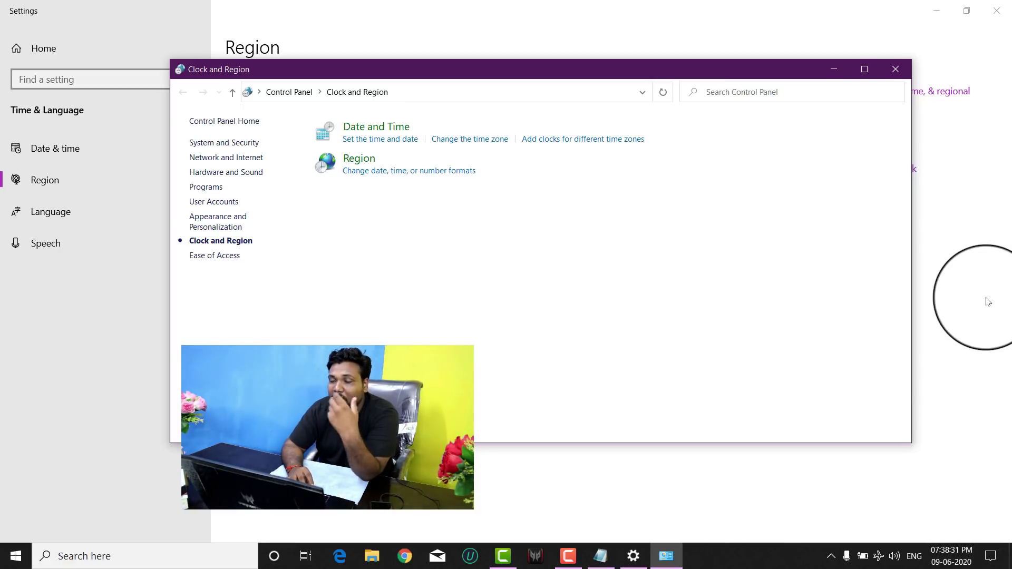
{"action": "left_click", "coordinate": [896, 69]}
{"action": "left_click", "coordinate": [1004, 9]}
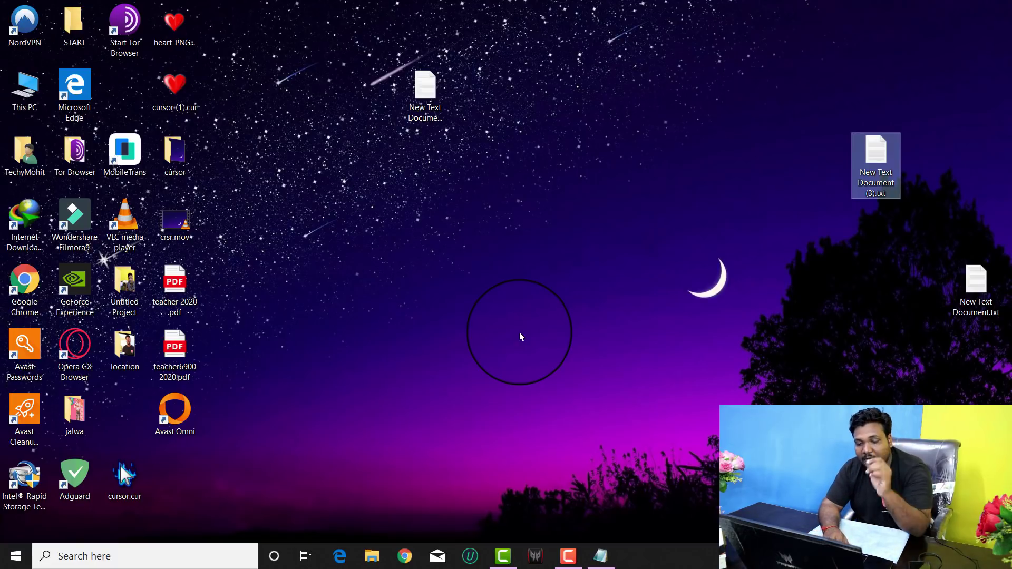
Try to launch regedit.msc from the Run dialog
{"action": "left_click", "coordinate": [5, 560]}
{"action": "type", "text": "run"}
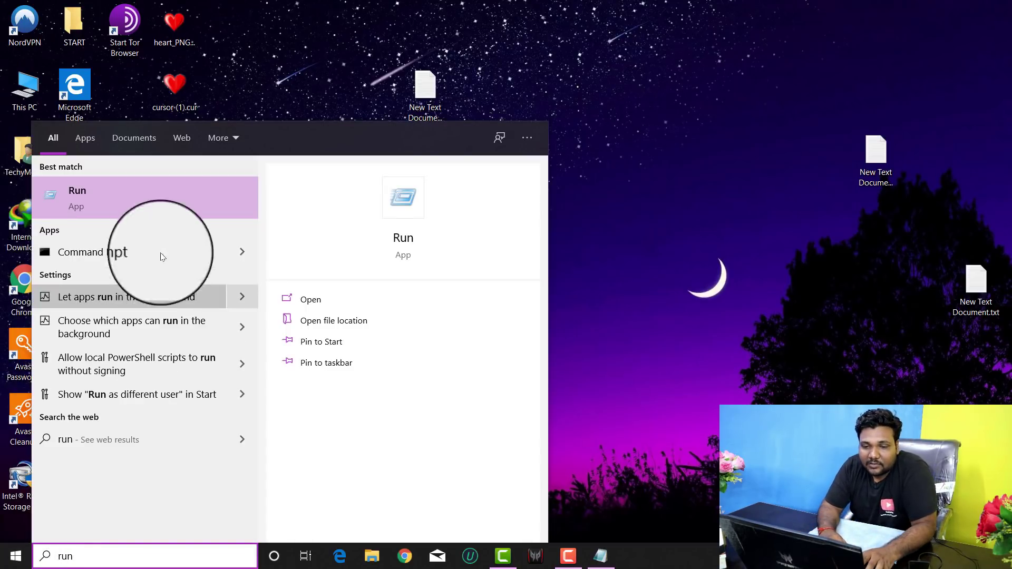
{"action": "left_click", "coordinate": [137, 189]}
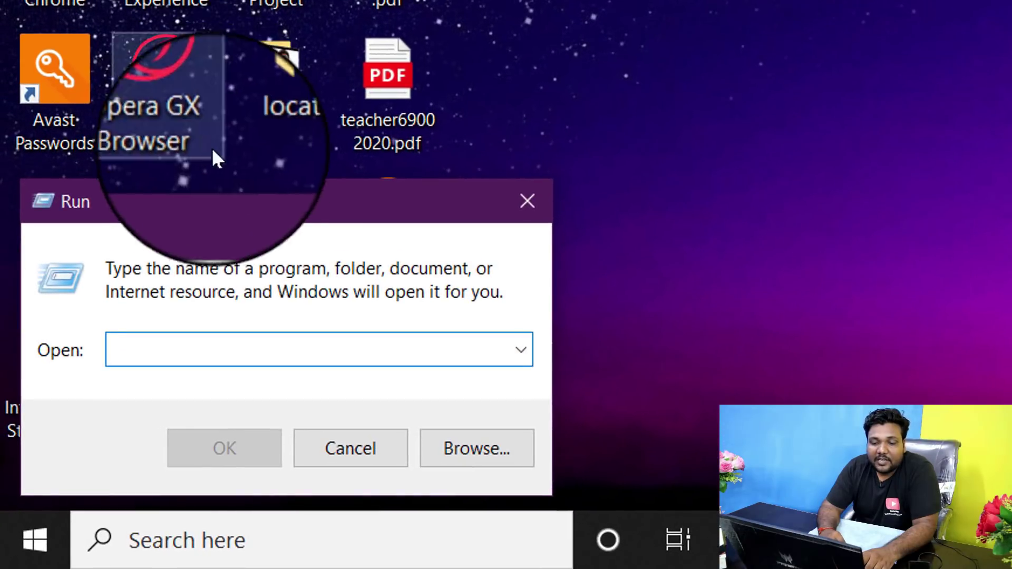
{"action": "left_click_drag", "start_coordinate": [212, 236], "coordinate": [488, 15]}
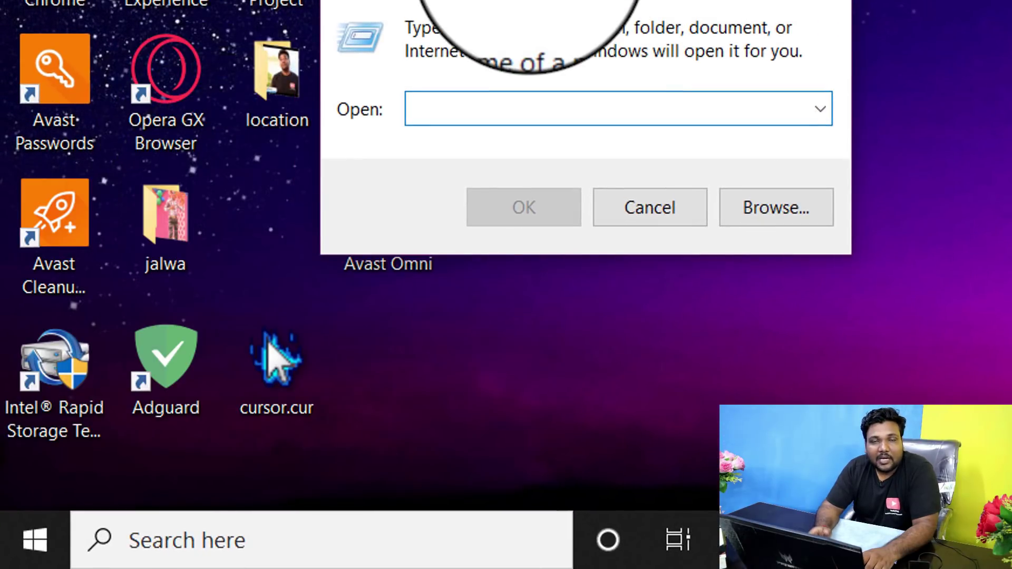
{"action": "type", "text": "reged"}
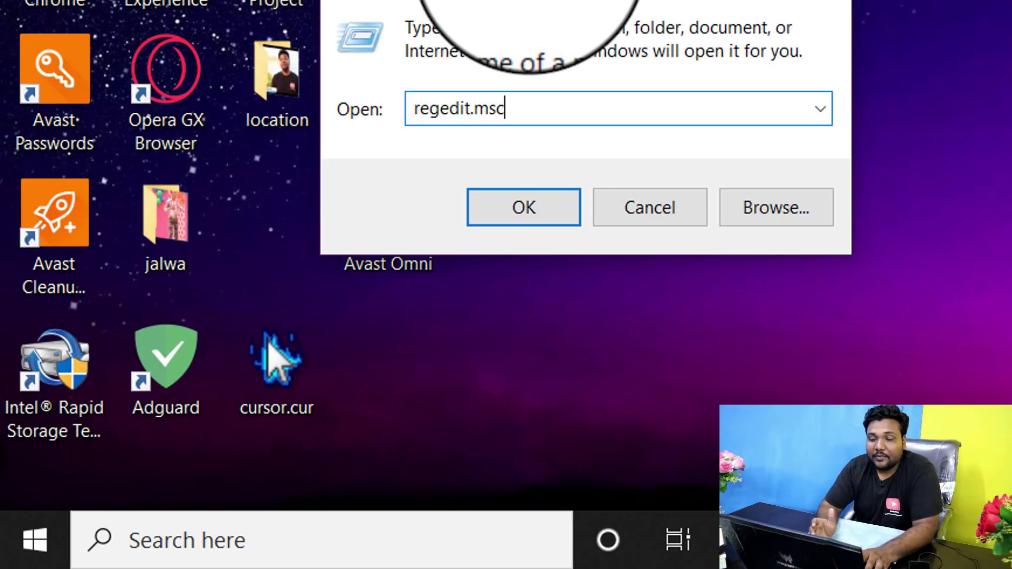
{"action": "left_click", "coordinate": [527, 210]}
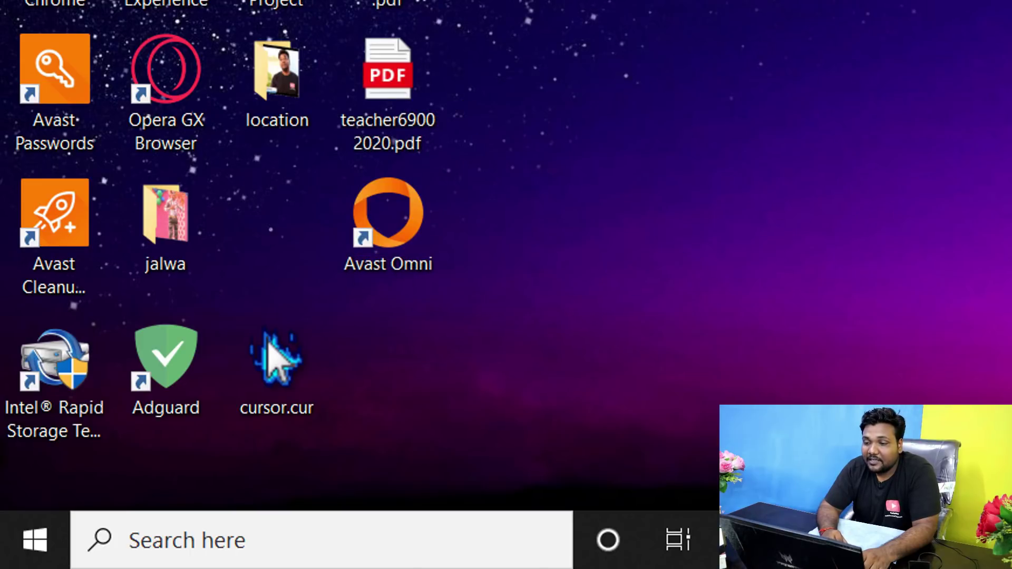
{"action": "key", "text": "super+r"}
{"action": "left_click", "coordinate": [704, 215]}
{"action": "left_click", "coordinate": [181, 553]}
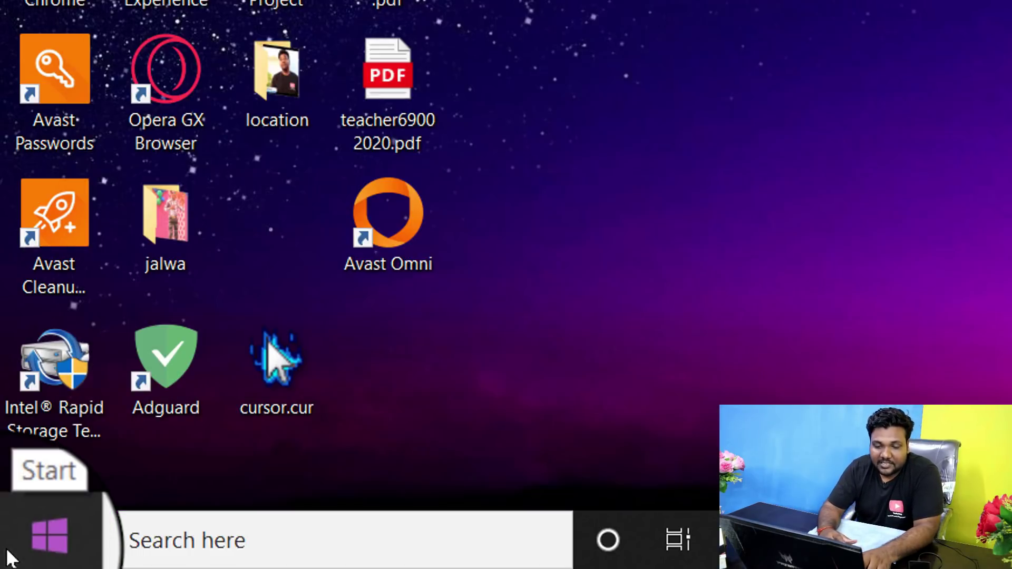
Search Windows for regedit and open the Registry Editor
{"action": "left_click", "coordinate": [8, 553]}
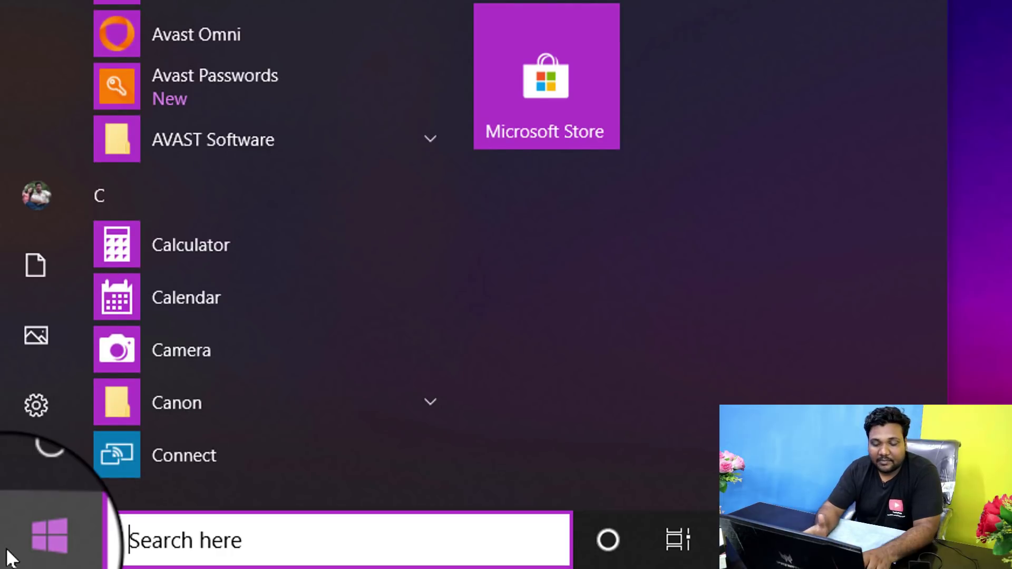
{"action": "type", "text": "regedit"}
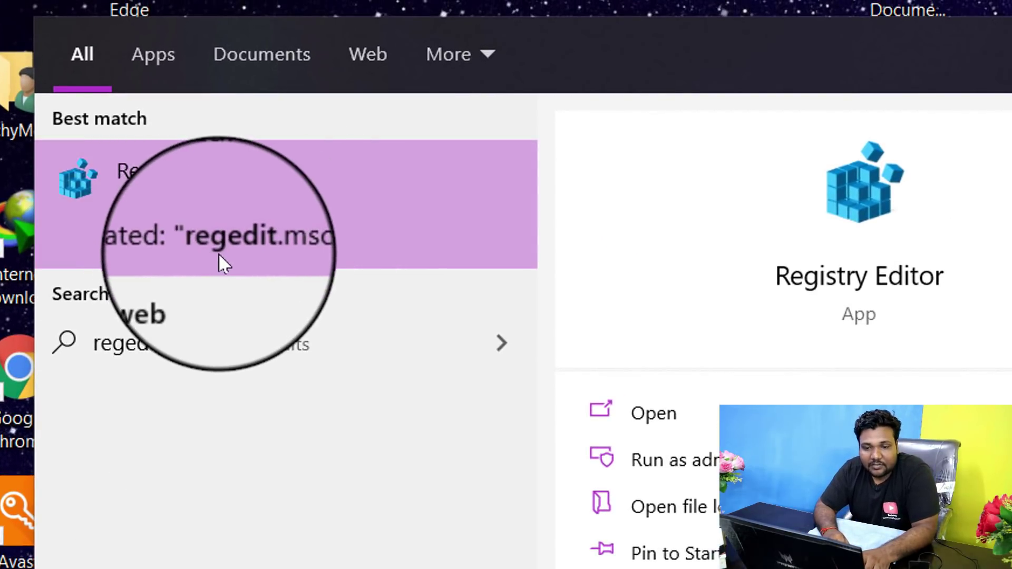
{"action": "left_click", "coordinate": [279, 245]}
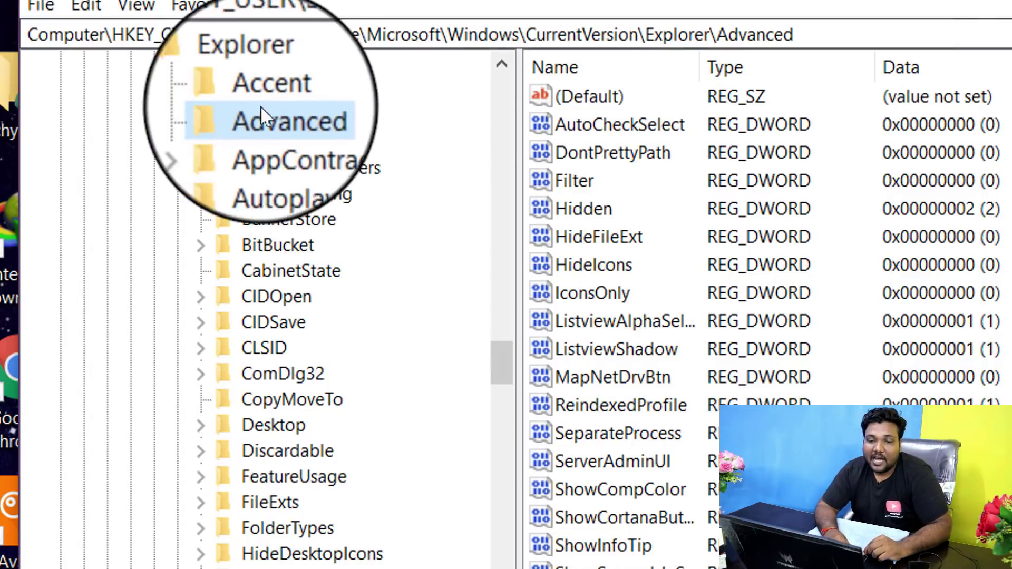
Collapse the Explorer, CurrentVersion and Windows keys under HKEY_CURRENT_USER\Software\Microsoft in the registry tree
{"action": "left_click", "coordinate": [189, 74]}
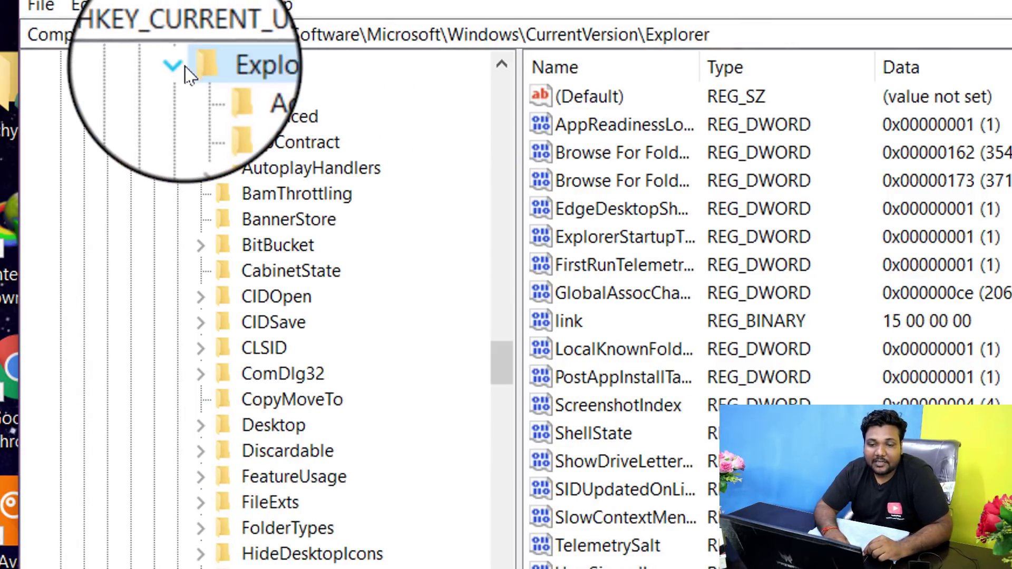
{"action": "left_click", "coordinate": [510, 65]}
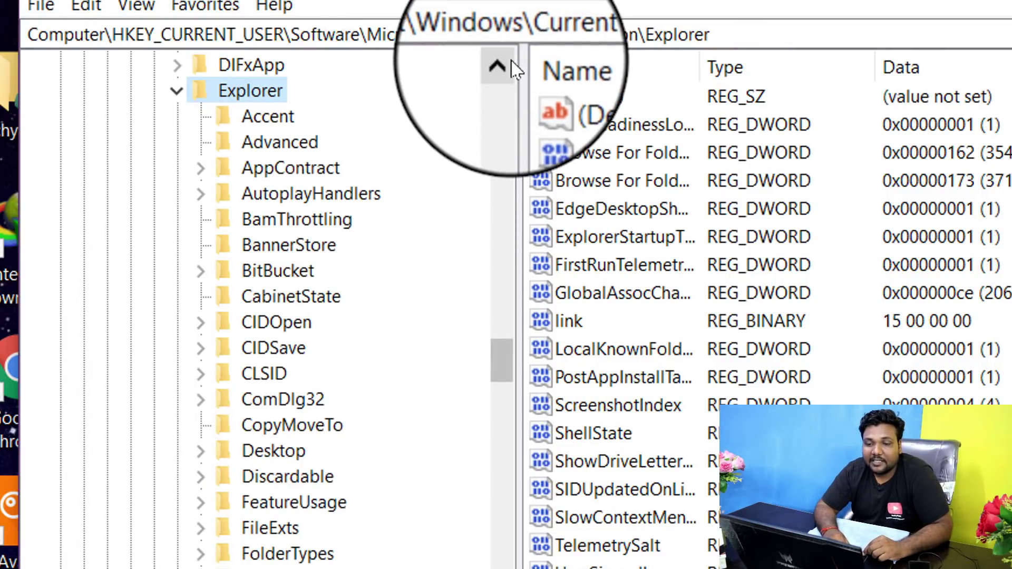
{"action": "left_click", "coordinate": [510, 66]}
{"action": "left_click", "coordinate": [177, 116]}
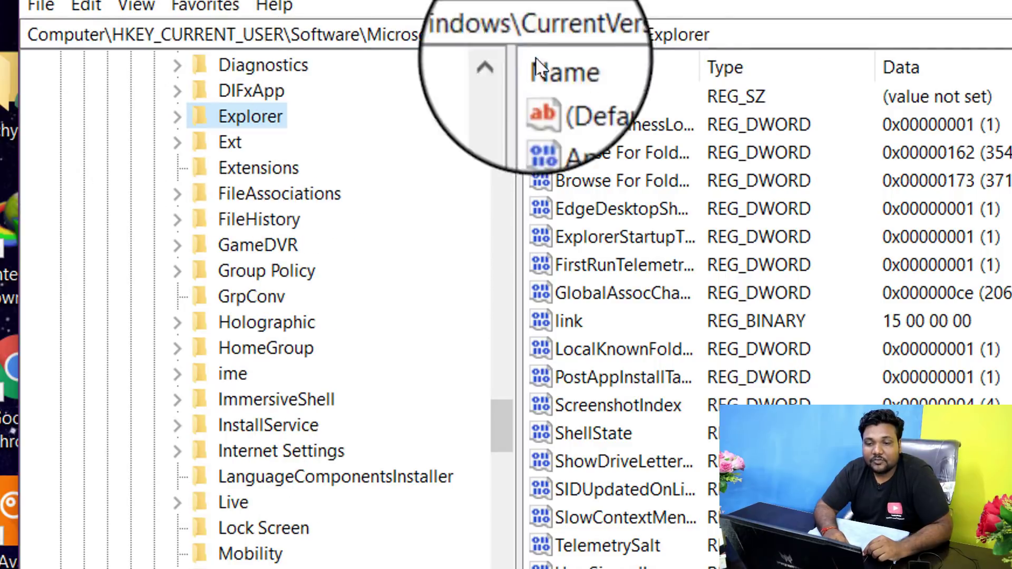
{"action": "left_click", "coordinate": [501, 65]}
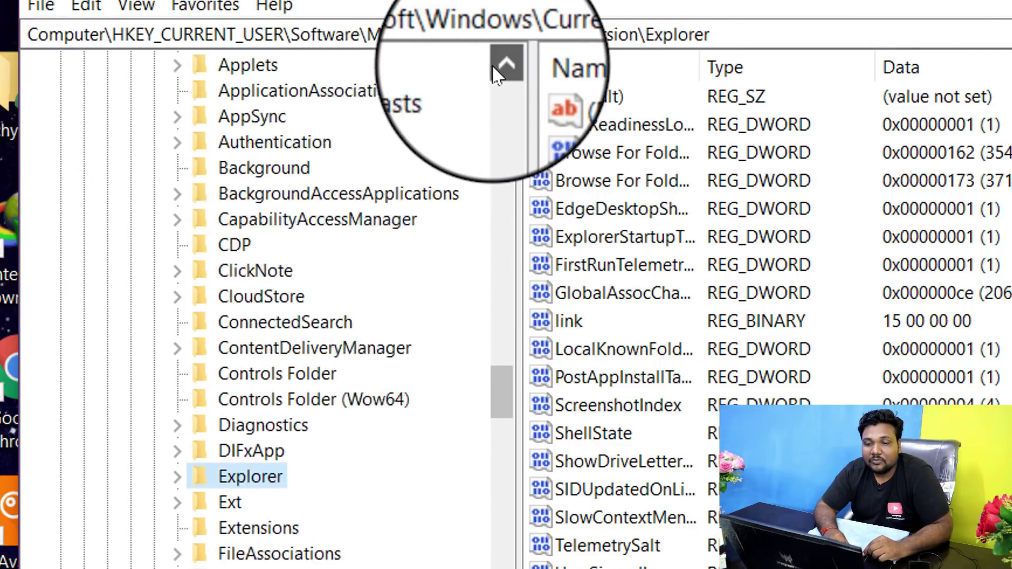
{"action": "left_click", "coordinate": [501, 65]}
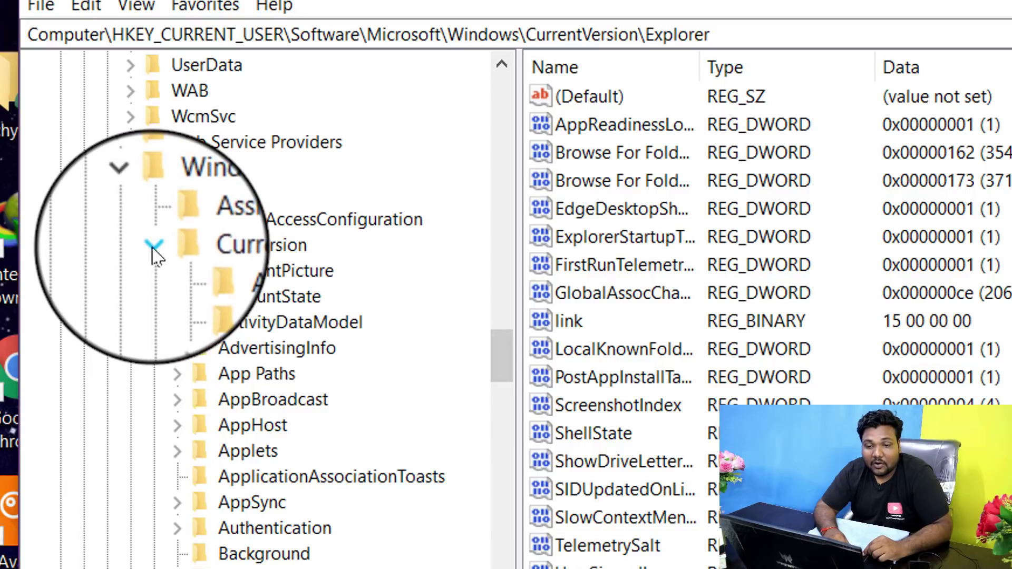
{"action": "left_click", "coordinate": [154, 247]}
{"action": "left_click", "coordinate": [131, 199]}
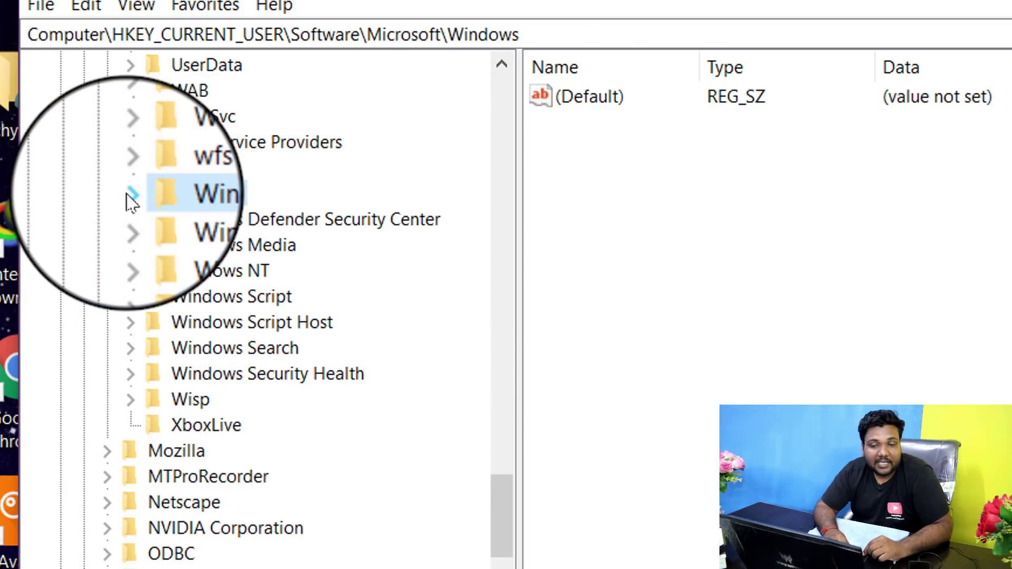
Collapse the Microsoft, Software and HKEY_CURRENT_USER keys so only the root keys are listed
{"action": "left_click", "coordinate": [501, 64]}
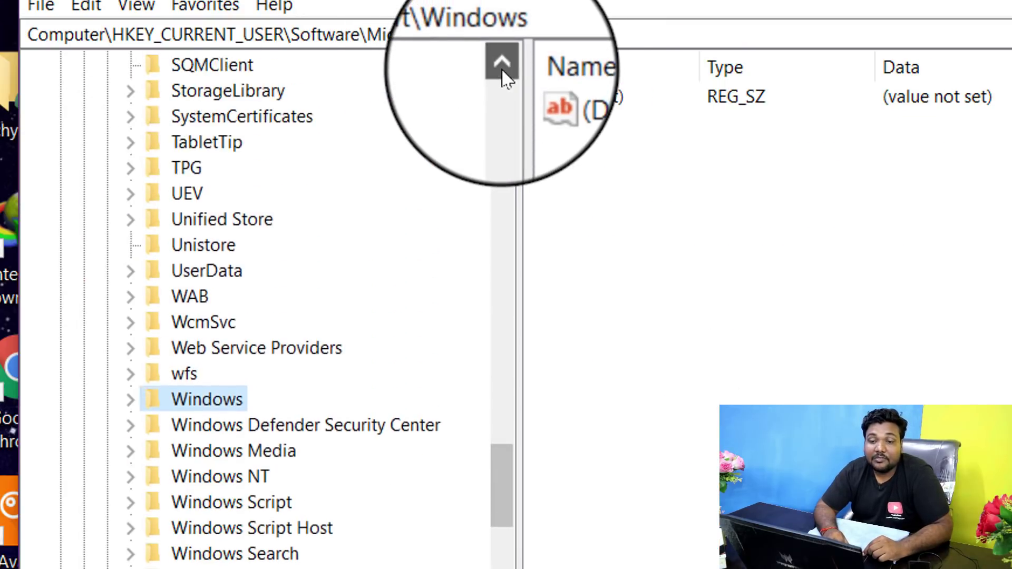
{"action": "left_click", "coordinate": [501, 64]}
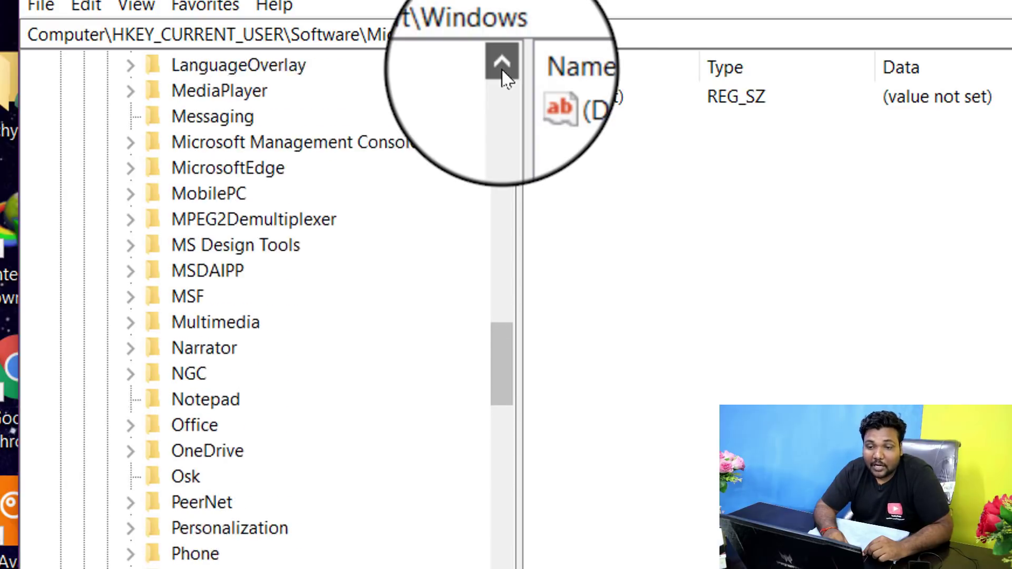
{"action": "left_click_drag", "start_coordinate": [505, 346], "coordinate": [494, 159]}
{"action": "left_click", "coordinate": [107, 477]}
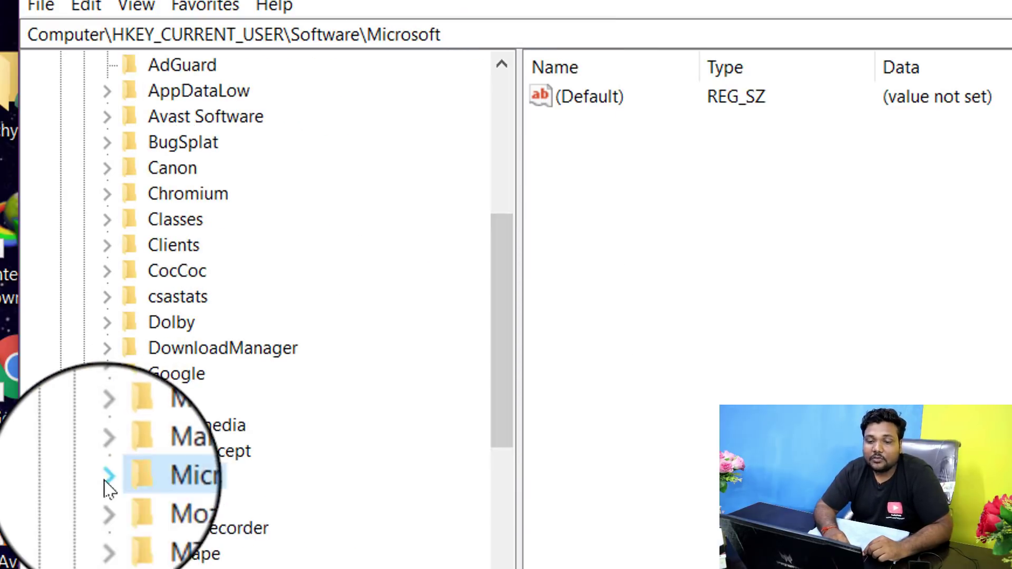
{"action": "left_click_drag", "start_coordinate": [498, 276], "coordinate": [498, 135]}
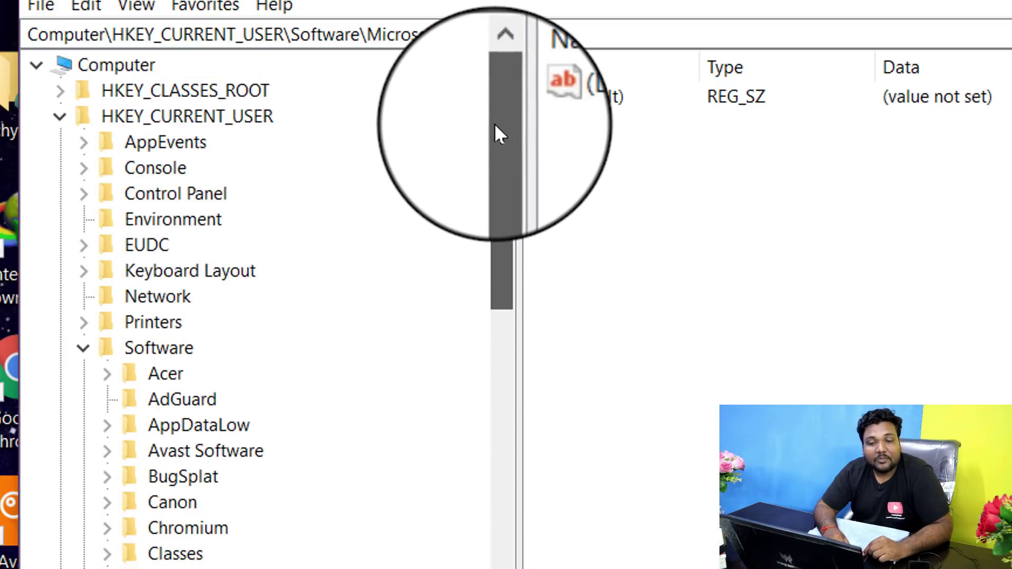
{"action": "left_click", "coordinate": [84, 350]}
{"action": "left_click", "coordinate": [61, 117]}
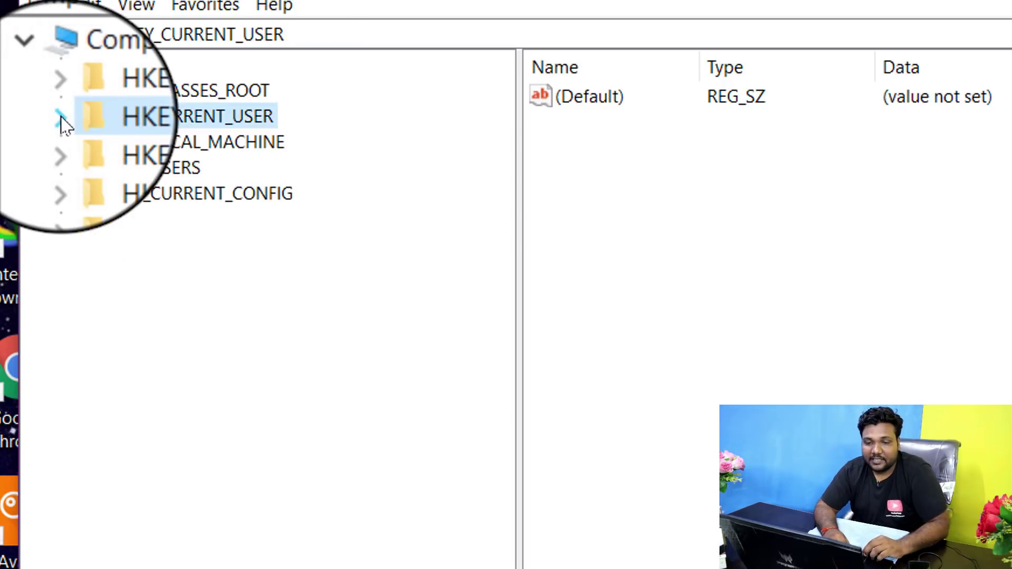
Select HKEY_CURRENT_USER and expand it together with its Software key
{"action": "left_click", "coordinate": [221, 197]}
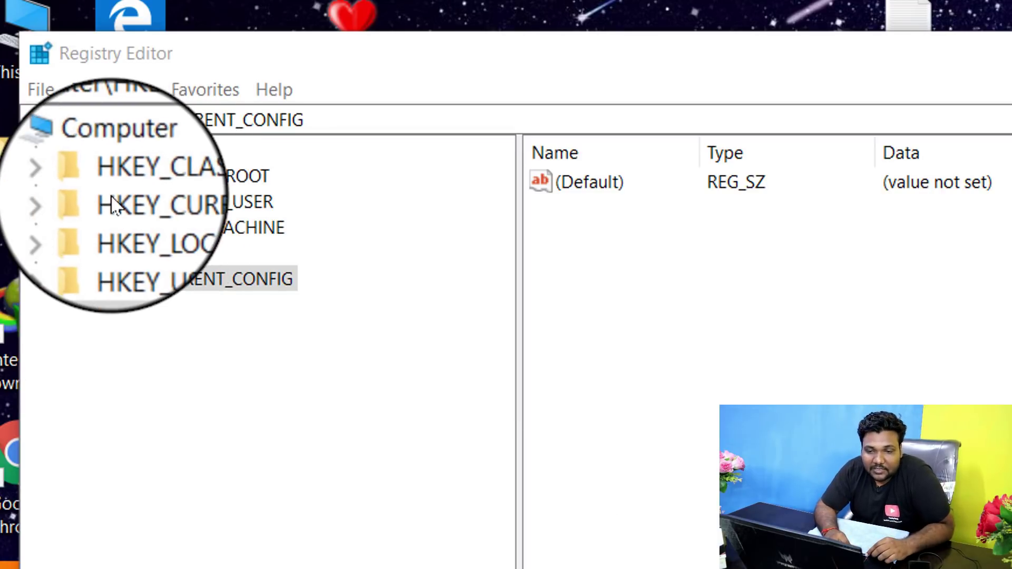
{"action": "left_click", "coordinate": [90, 207]}
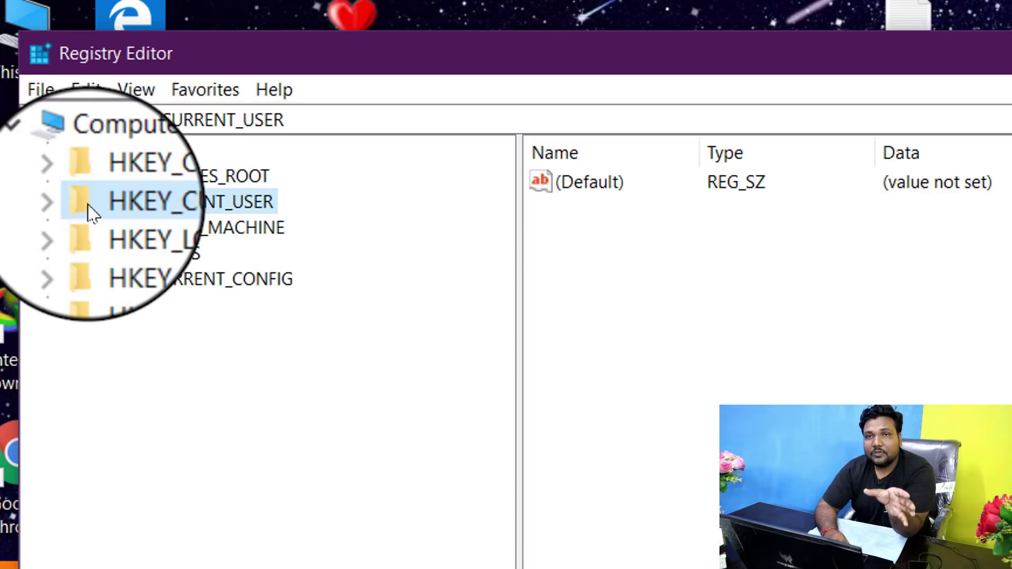
{"action": "left_click", "coordinate": [59, 203]}
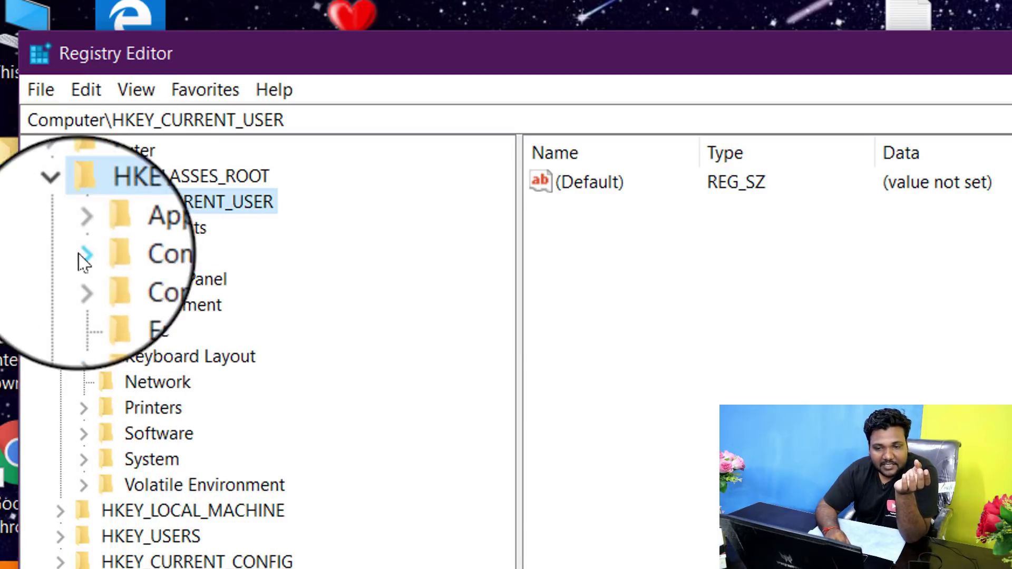
{"action": "left_click", "coordinate": [84, 416]}
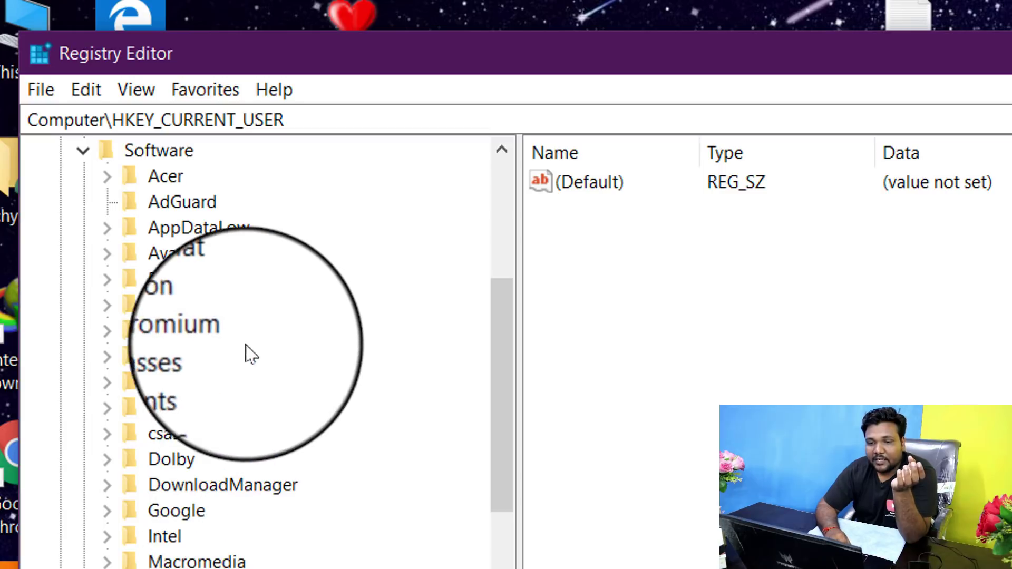
Find the Microsoft key under HKEY_CURRENT_USER\Software and expand it
{"action": "left_click", "coordinate": [183, 204]}
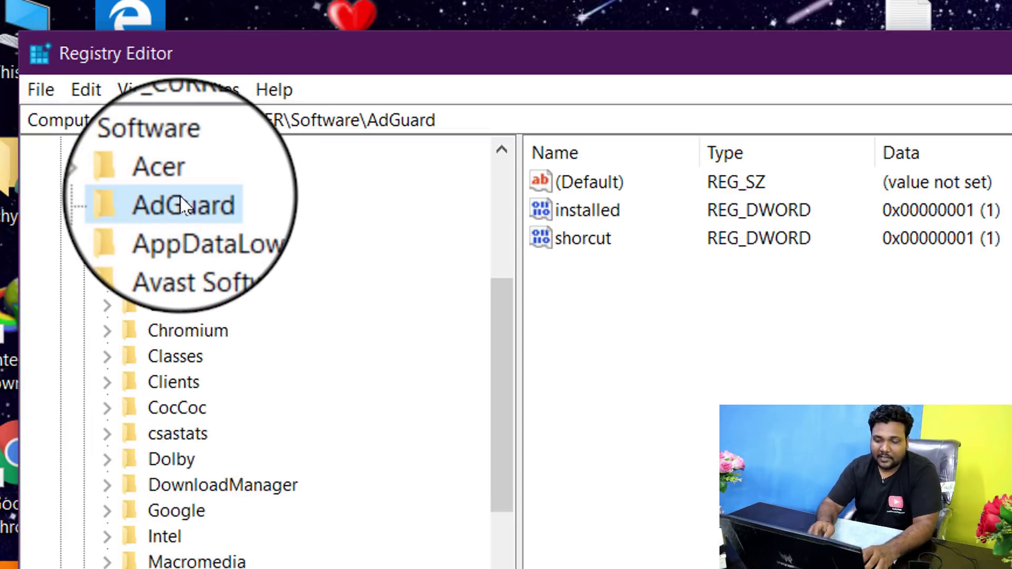
{"action": "key", "text": "m"}
{"action": "key", "text": "i"}
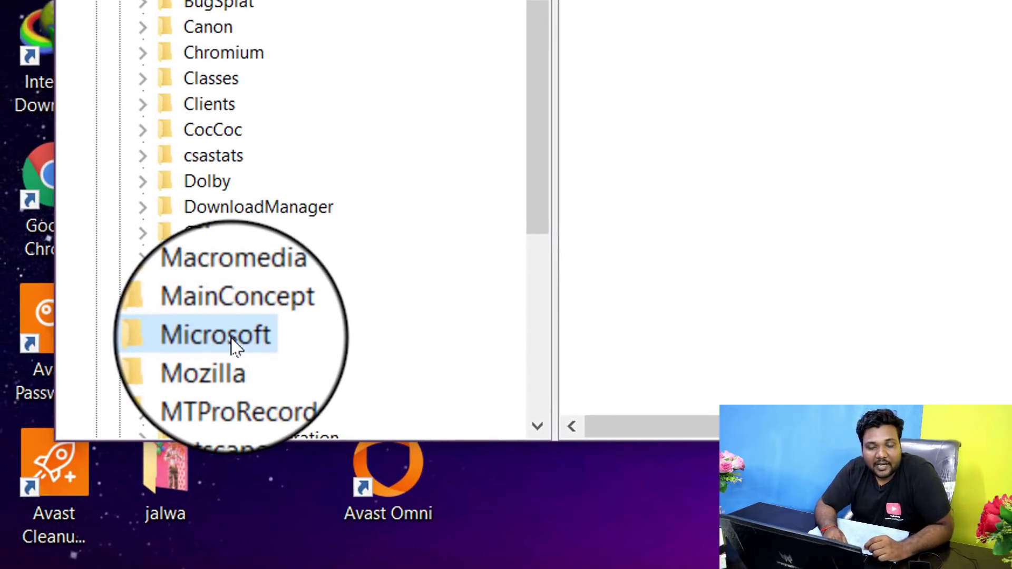
{"action": "left_click", "coordinate": [138, 339]}
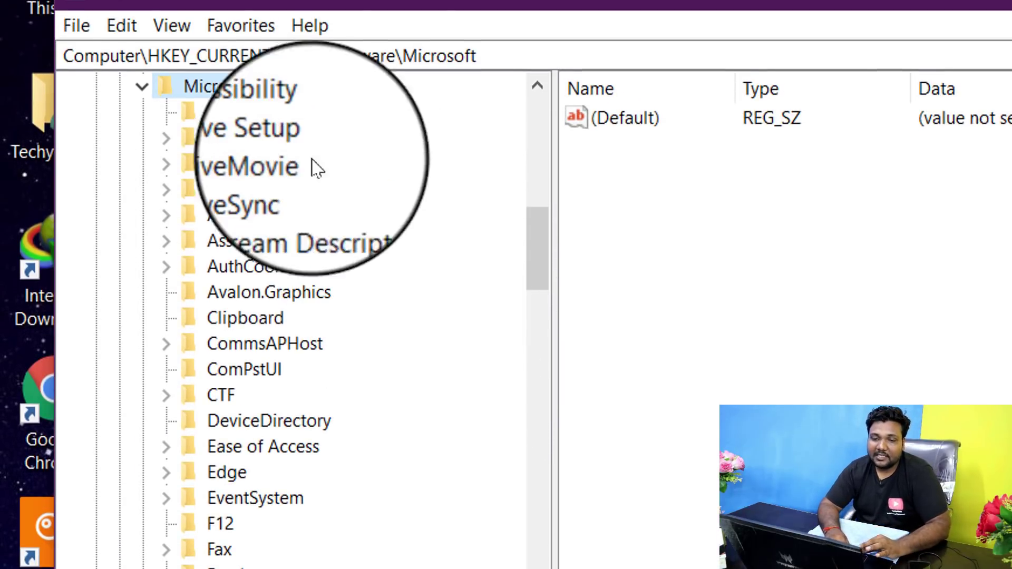
Find the Windows key under Microsoft and expand it together with its CurrentVersion key
{"action": "left_click", "coordinate": [232, 112]}
{"action": "left_click", "coordinate": [234, 160]}
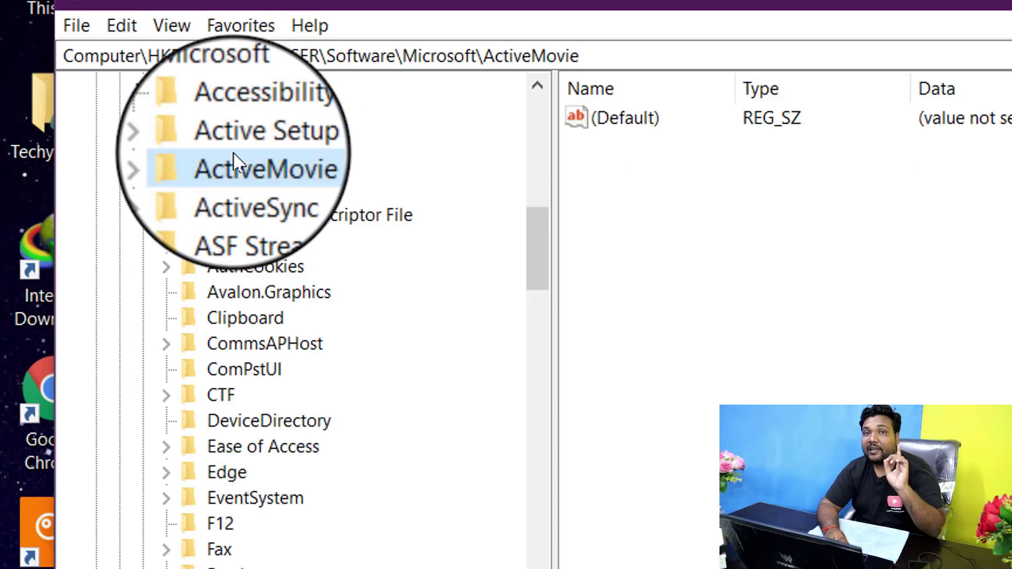
{"action": "left_click", "coordinate": [242, 196]}
{"action": "type", "text": "wi"}
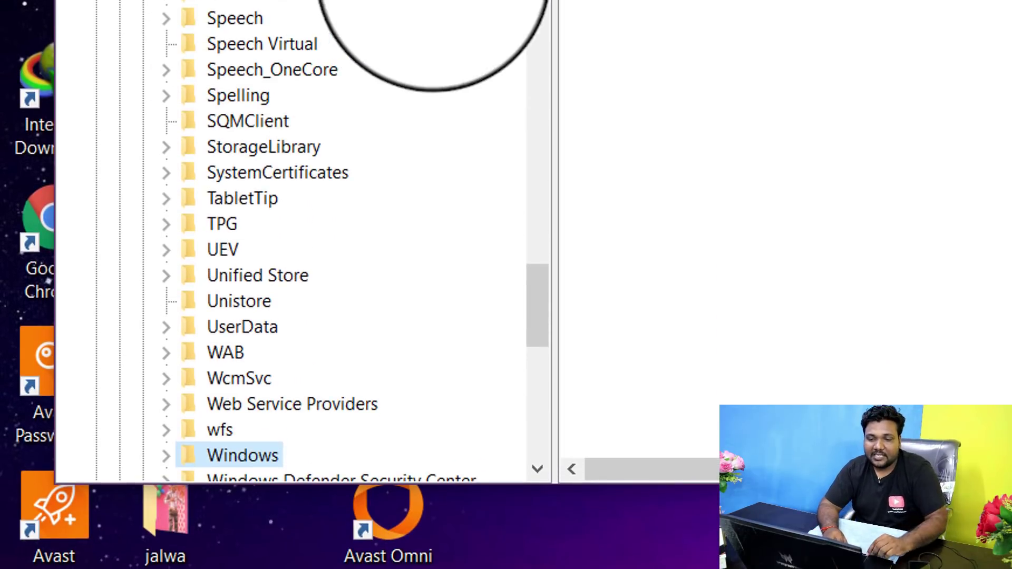
{"action": "left_click_drag", "start_coordinate": [540, 298], "coordinate": [546, 326]}
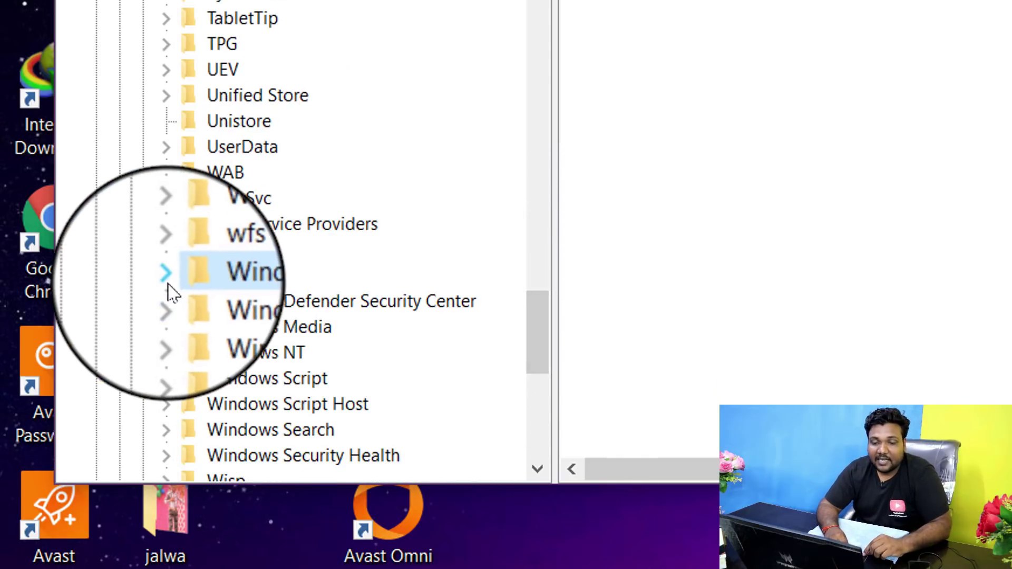
{"action": "left_click", "coordinate": [167, 252]}
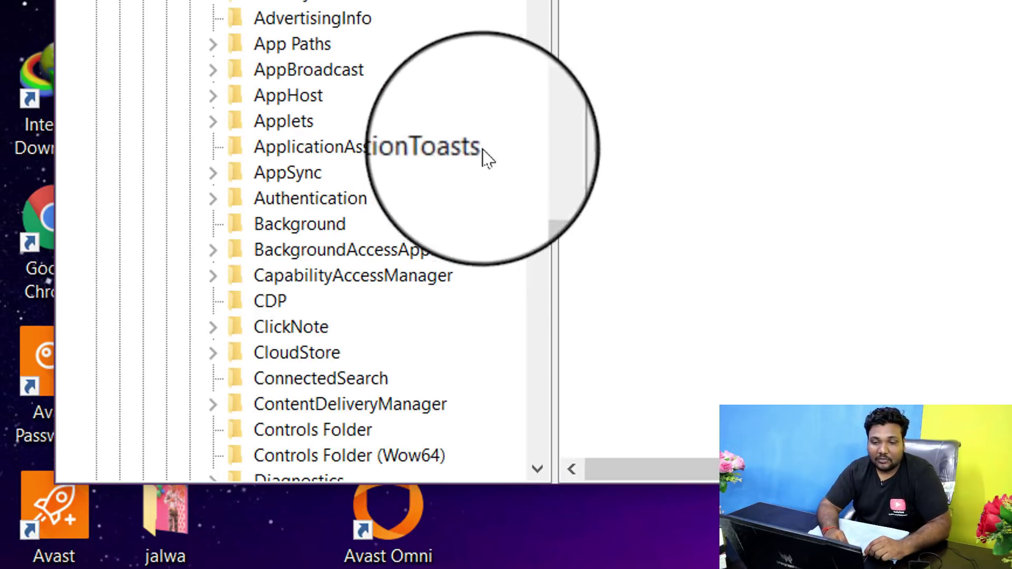
Expand the Explorer key under CurrentVersion, open its Advanced key and highlight the full key path
{"action": "left_click_drag", "start_coordinate": [544, 220], "coordinate": [554, 270]}
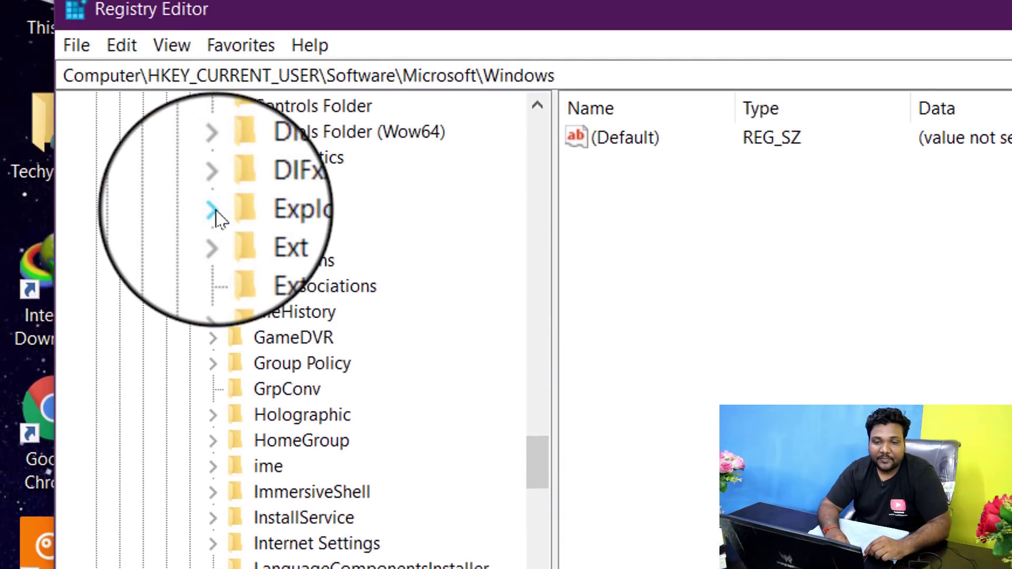
{"action": "left_click", "coordinate": [214, 21]}
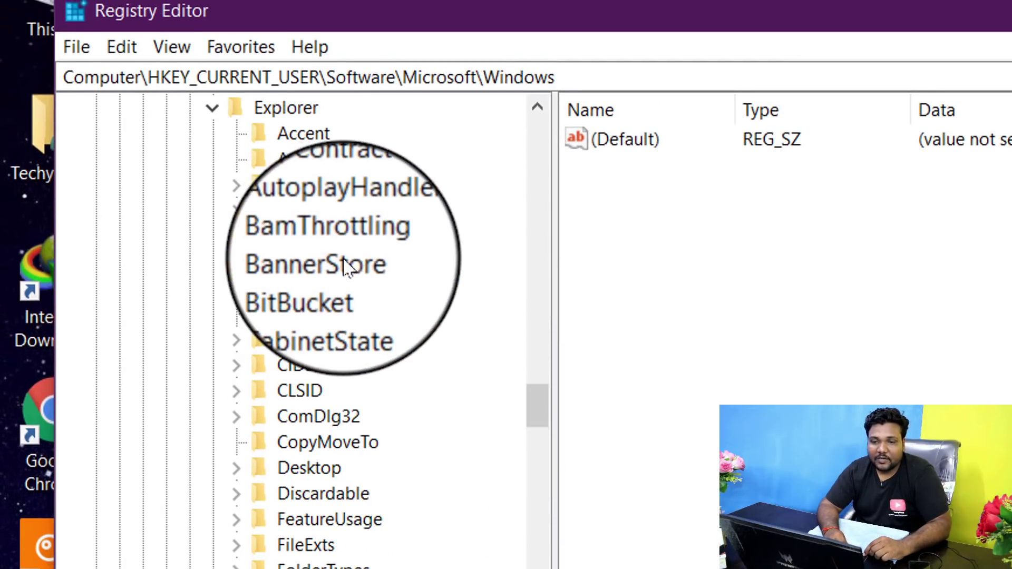
{"action": "left_click", "coordinate": [264, 162]}
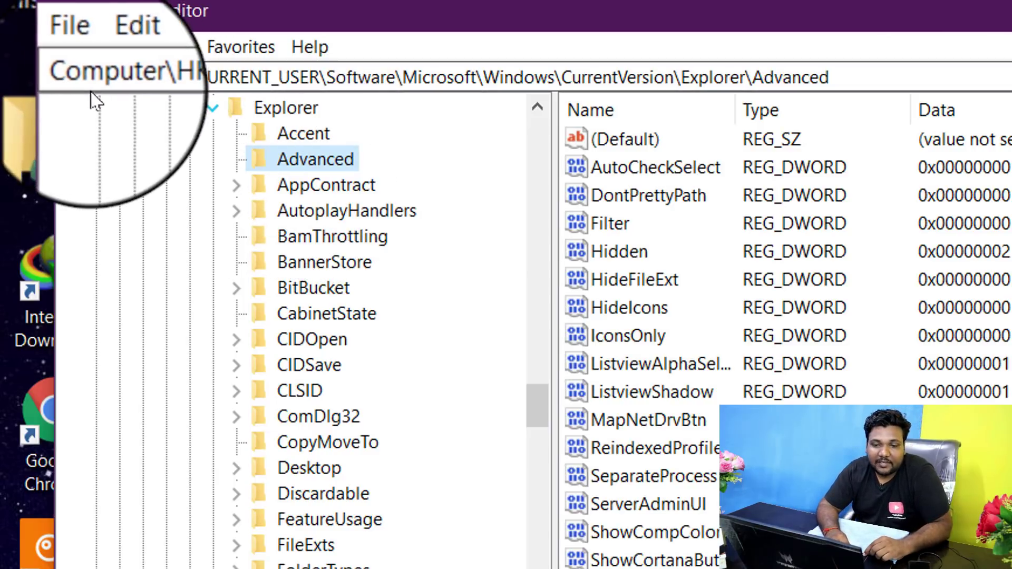
{"action": "left_click_drag", "start_coordinate": [150, 70], "coordinate": [841, 79]}
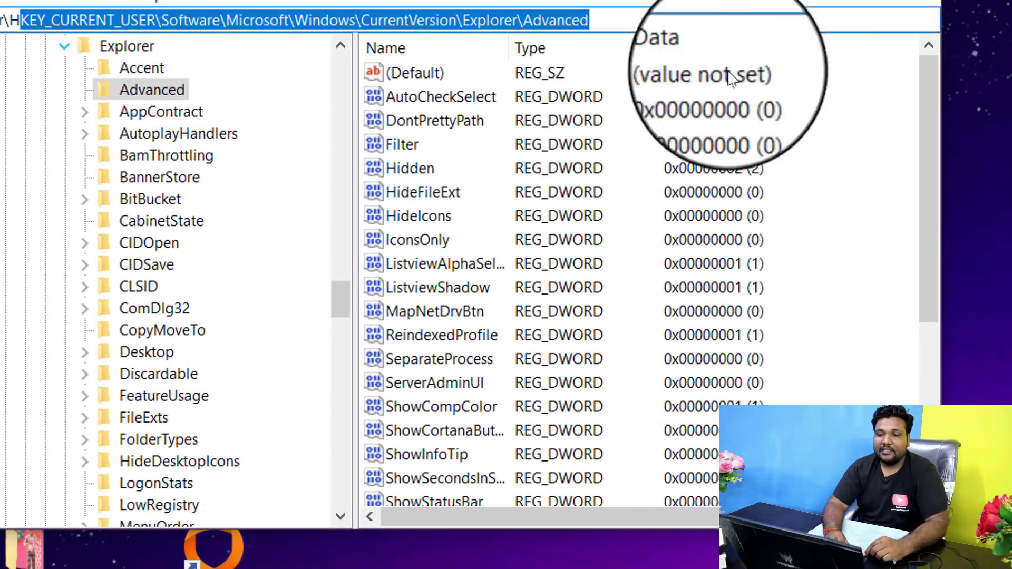
{"action": "left_click", "coordinate": [853, 141]}
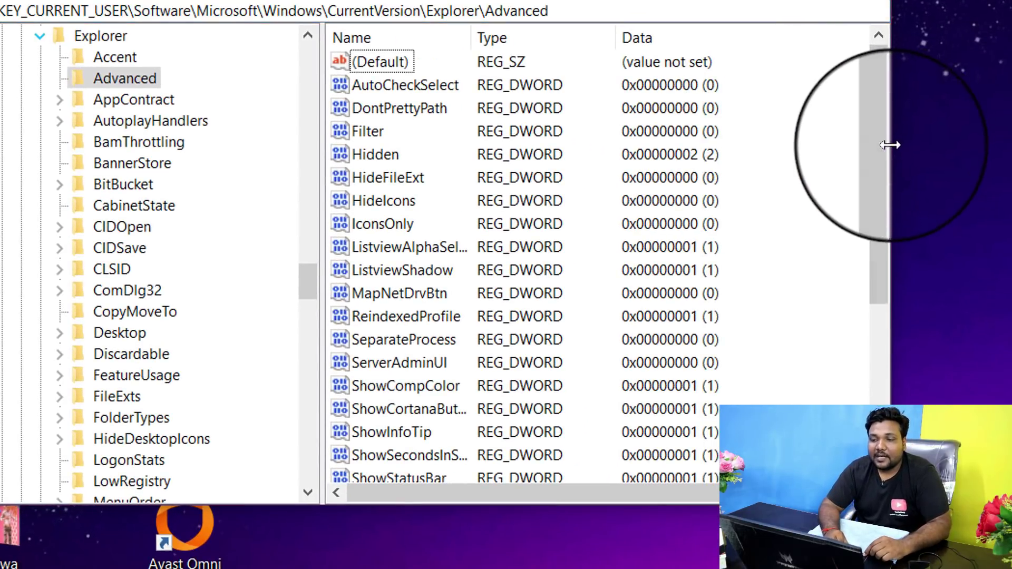
Select the ShowSecondsInSystemClock value in the Advanced key and widen the Name column to fit the full value names
{"action": "left_click_drag", "start_coordinate": [881, 148], "coordinate": [880, 252]}
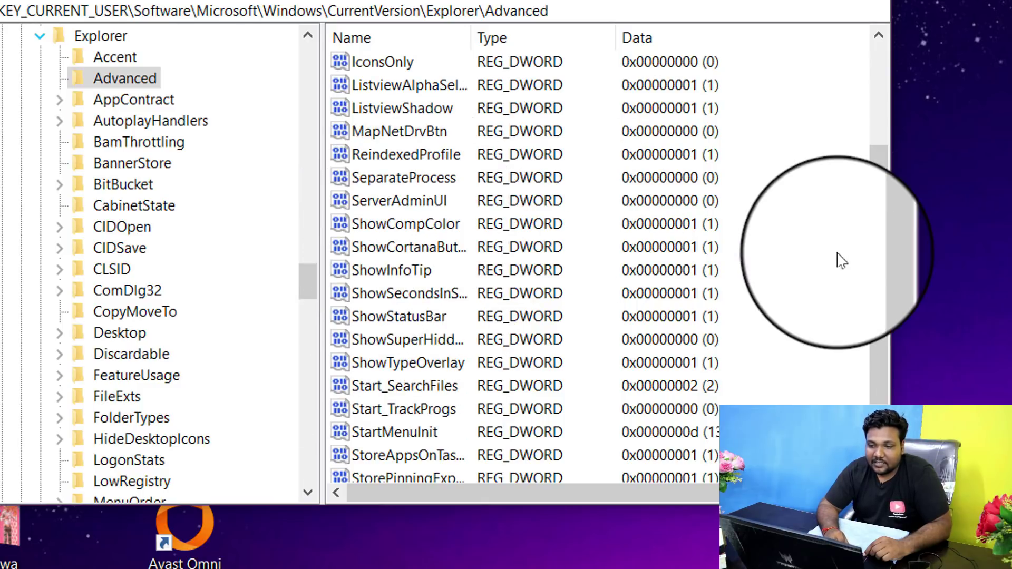
{"action": "left_click_drag", "start_coordinate": [884, 271], "coordinate": [881, 350]}
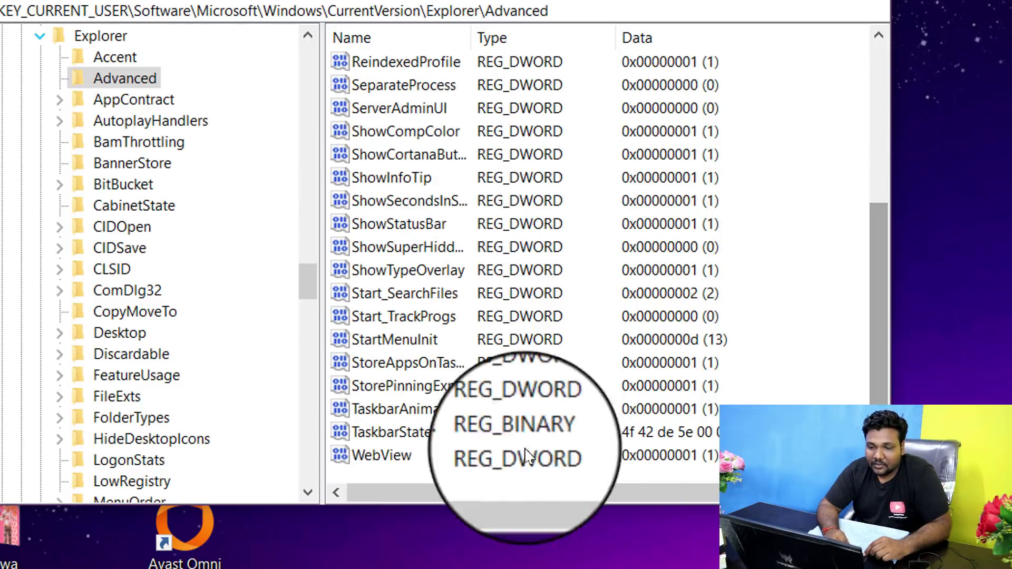
{"action": "left_click", "coordinate": [373, 294]}
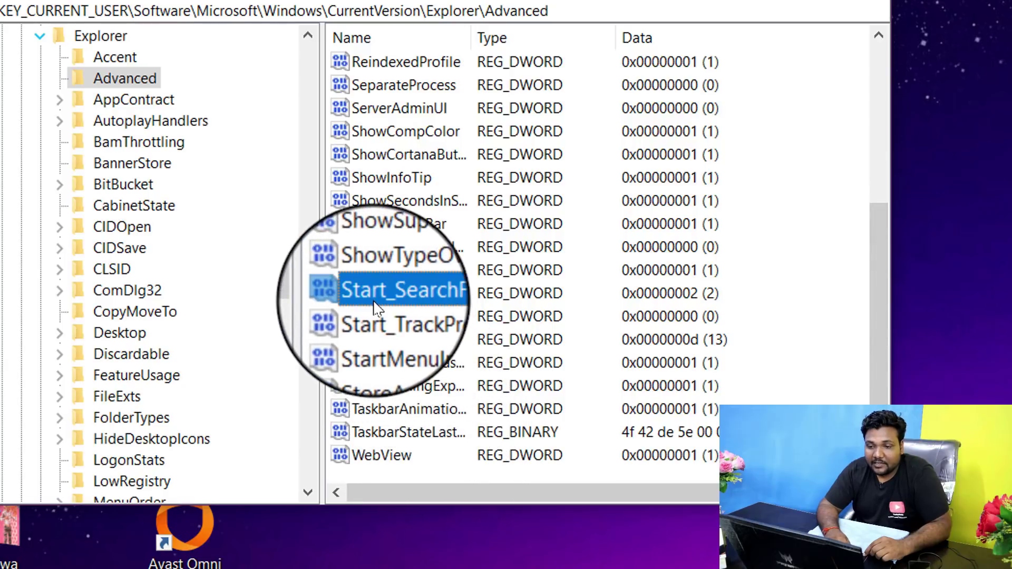
{"action": "left_click", "coordinate": [367, 248]}
{"action": "key", "text": "Up"}
{"action": "key", "text": "Up"}
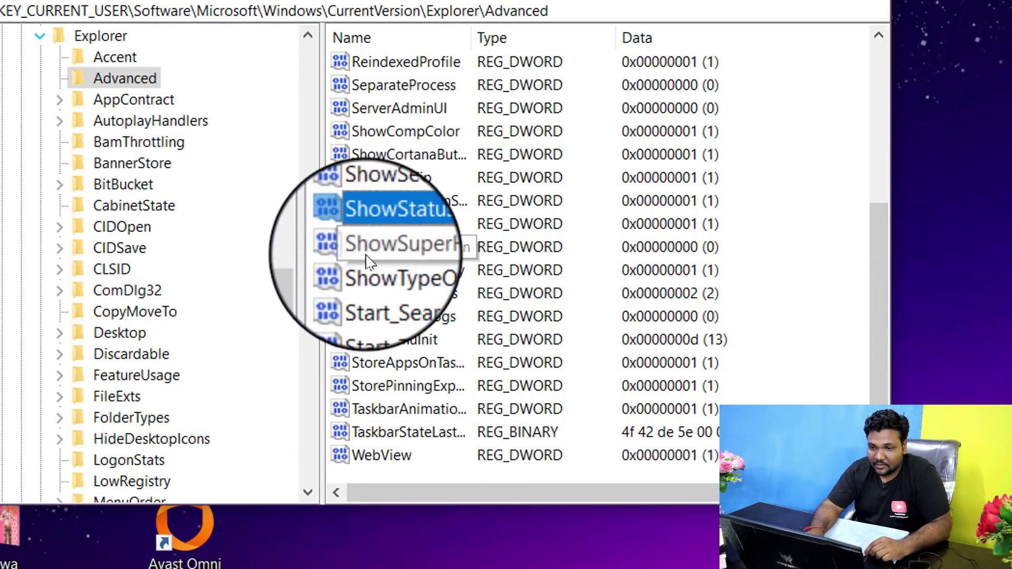
{"action": "double_click", "coordinate": [450, 205]}
{"action": "left_click", "coordinate": [462, 206]}
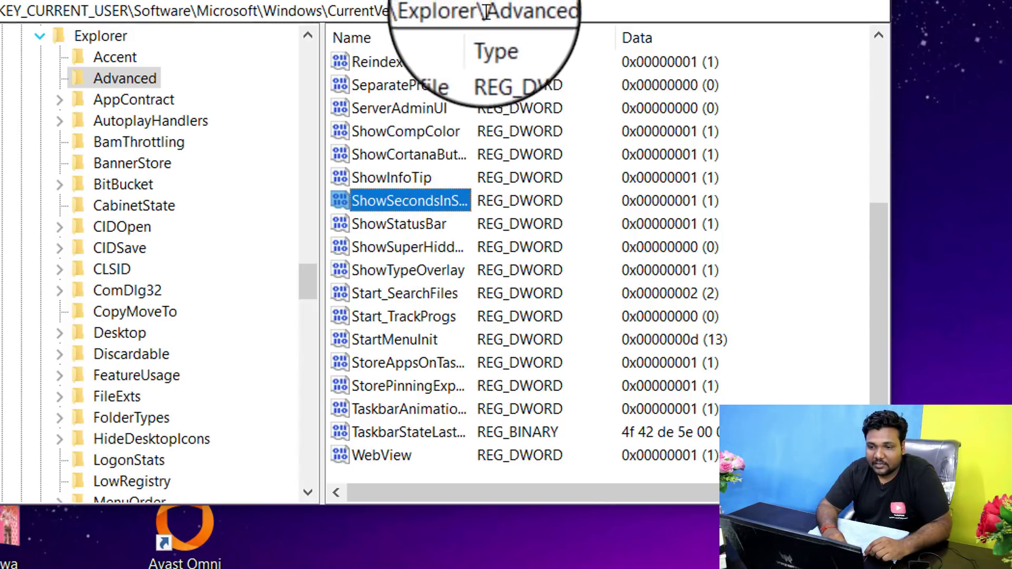
{"action": "left_click_drag", "start_coordinate": [474, 32], "coordinate": [599, 38]}
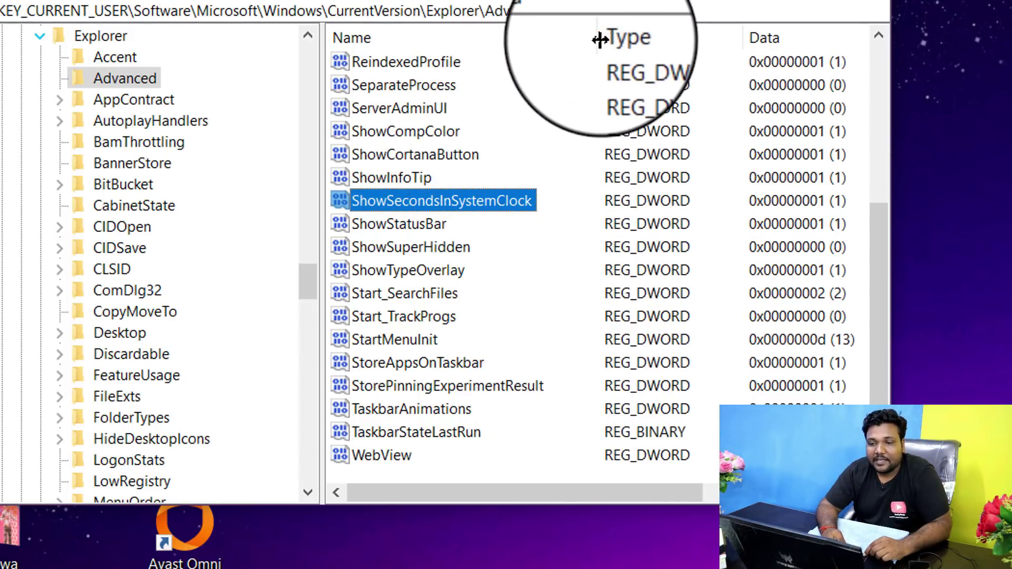
Delete the ShowSecondsInSystemClock value from the Advanced key
{"action": "right_click", "coordinate": [508, 210]}
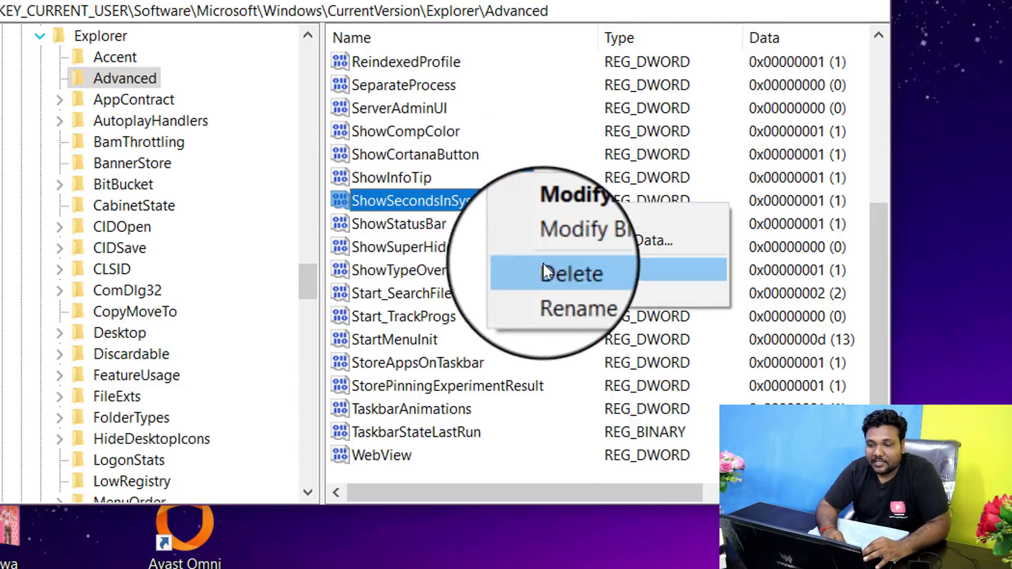
{"action": "left_click", "coordinate": [547, 265]}
{"action": "left_click", "coordinate": [949, 285]}
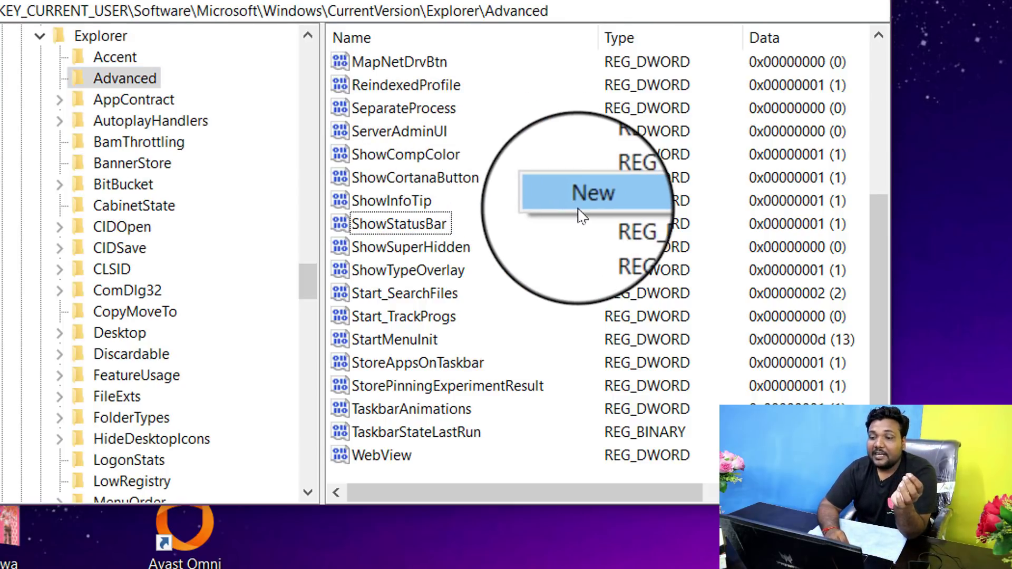
Create a new DWORD (32-bit) value in the Advanced key and set its value data to 1
{"action": "mouse_move", "coordinate": [581, 211]}
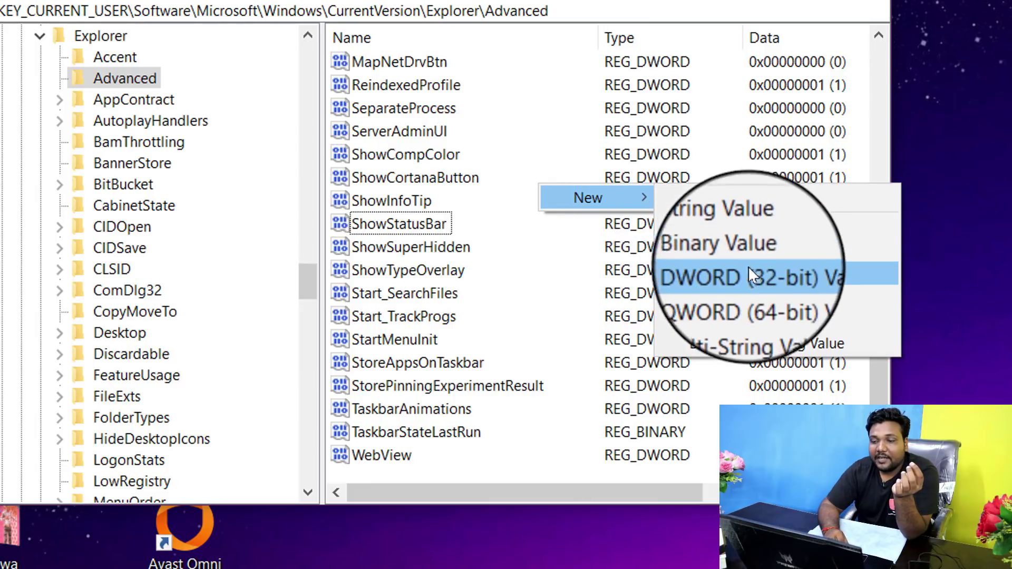
{"action": "left_click", "coordinate": [793, 285]}
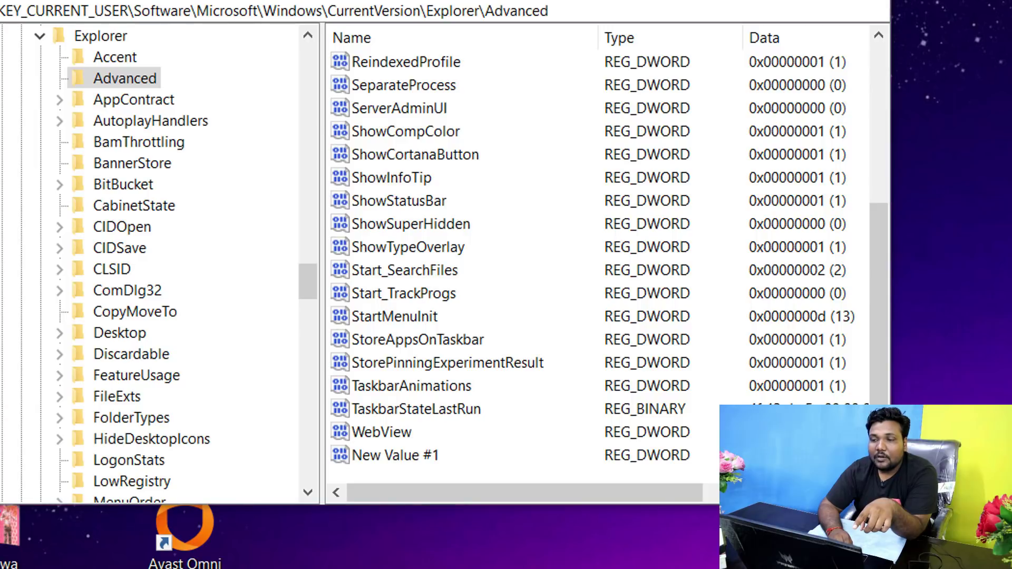
{"action": "right_click", "coordinate": [383, 456]}
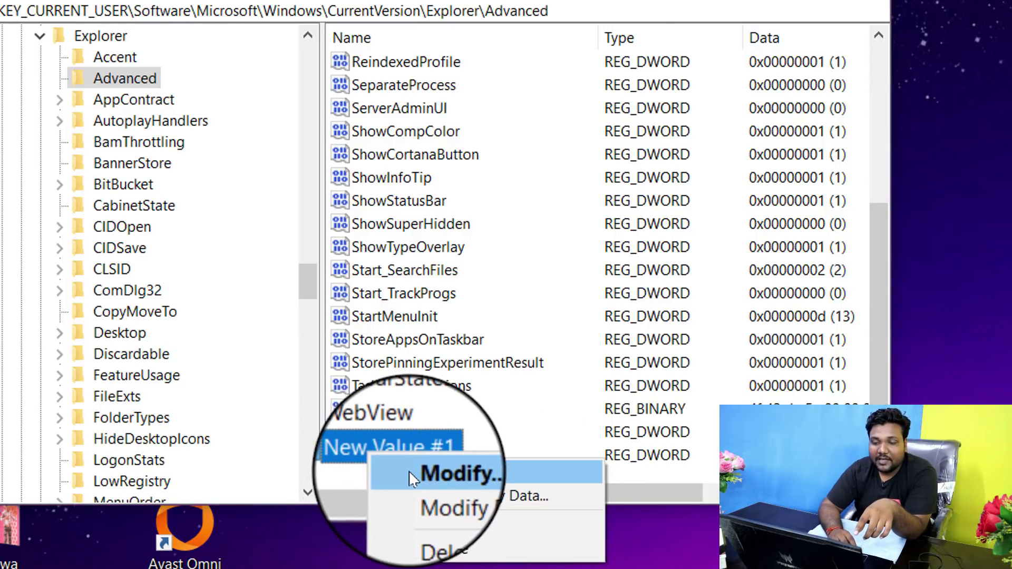
{"action": "left_click", "coordinate": [409, 470]}
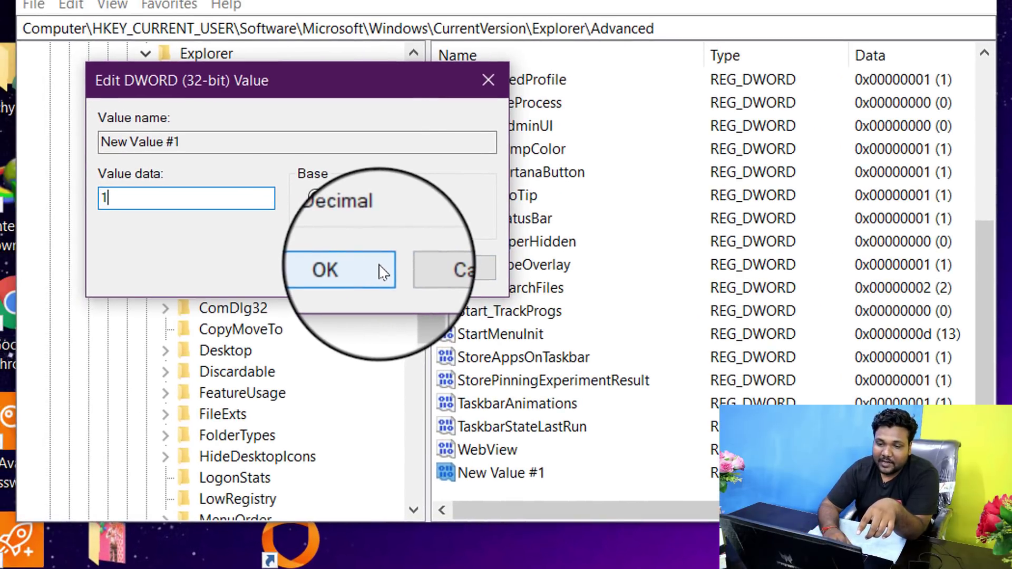
{"action": "left_click", "coordinate": [344, 270]}
Rename the new DWORD value as ShowSecondsInSystemClock
{"action": "right_click", "coordinate": [531, 477]}
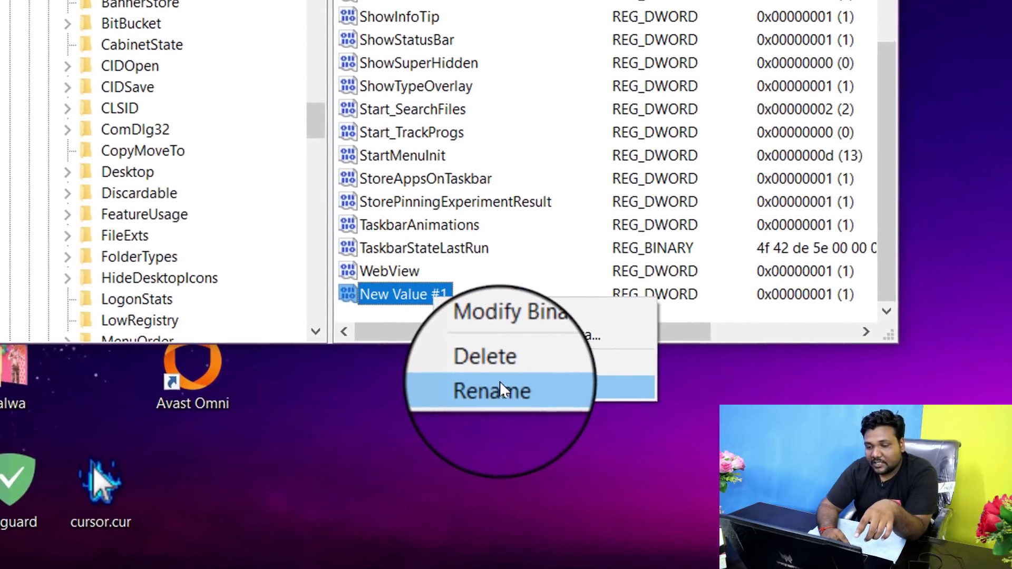
{"action": "left_click", "coordinate": [498, 381]}
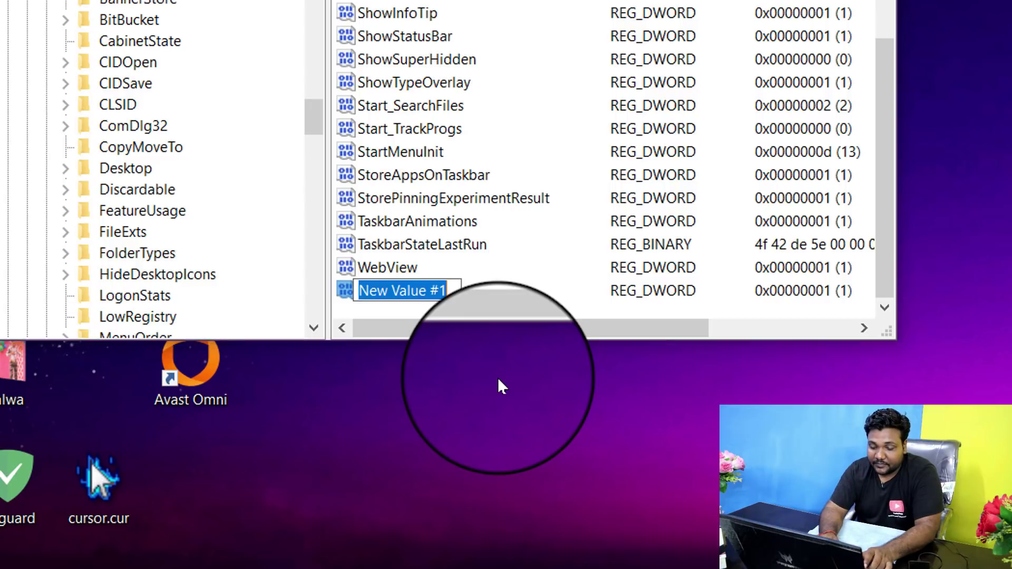
{"action": "type", "text": "S"}
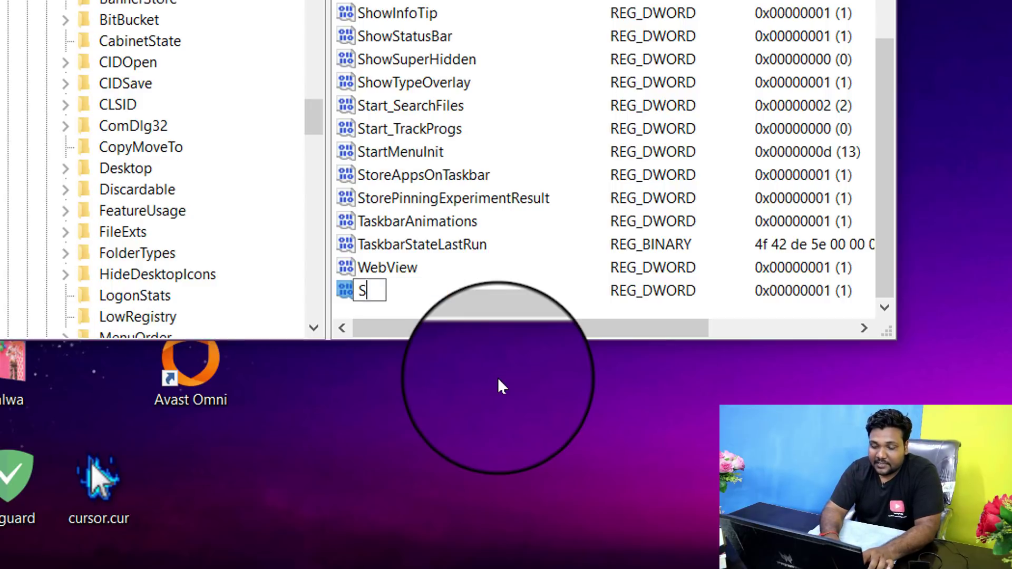
{"action": "type", "text": "how"}
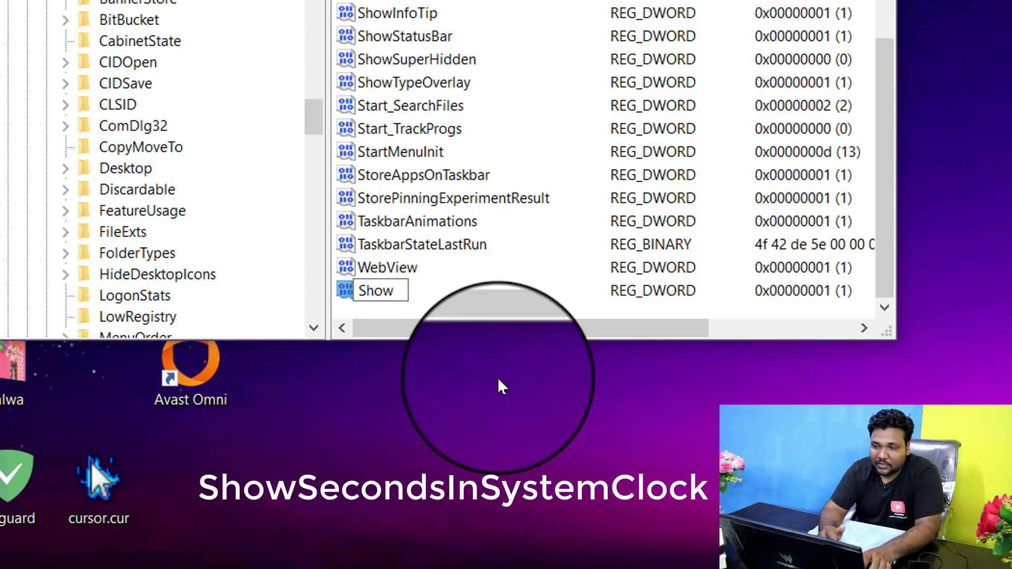
{"action": "type", "text": "Seco"}
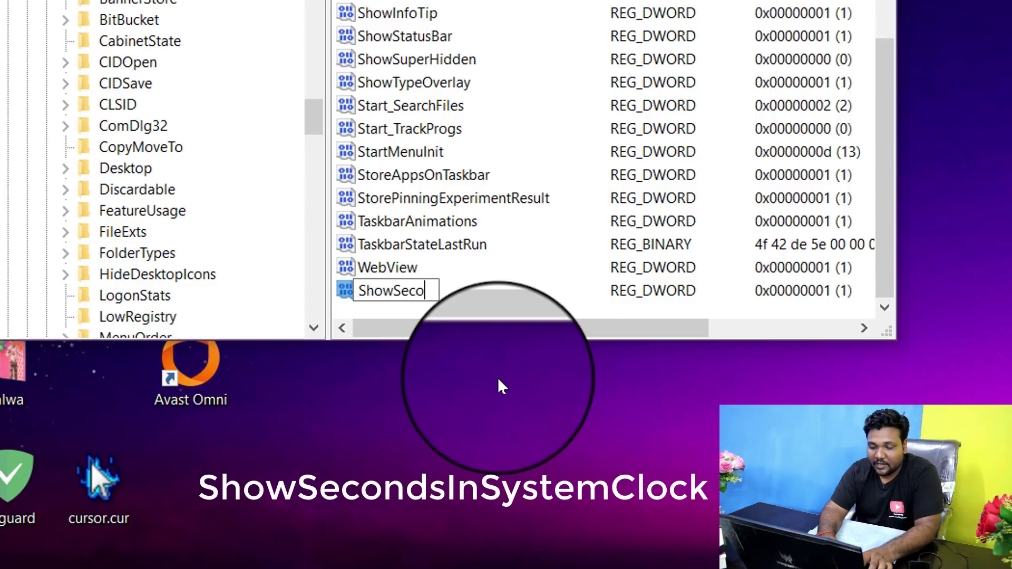
{"action": "type", "text": "ndsI"}
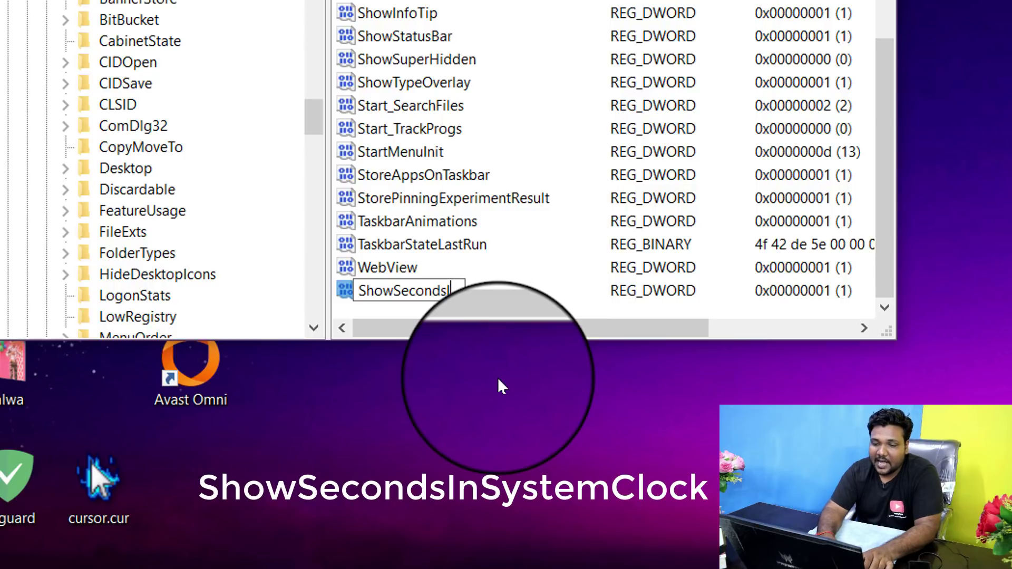
{"action": "type", "text": "n"}
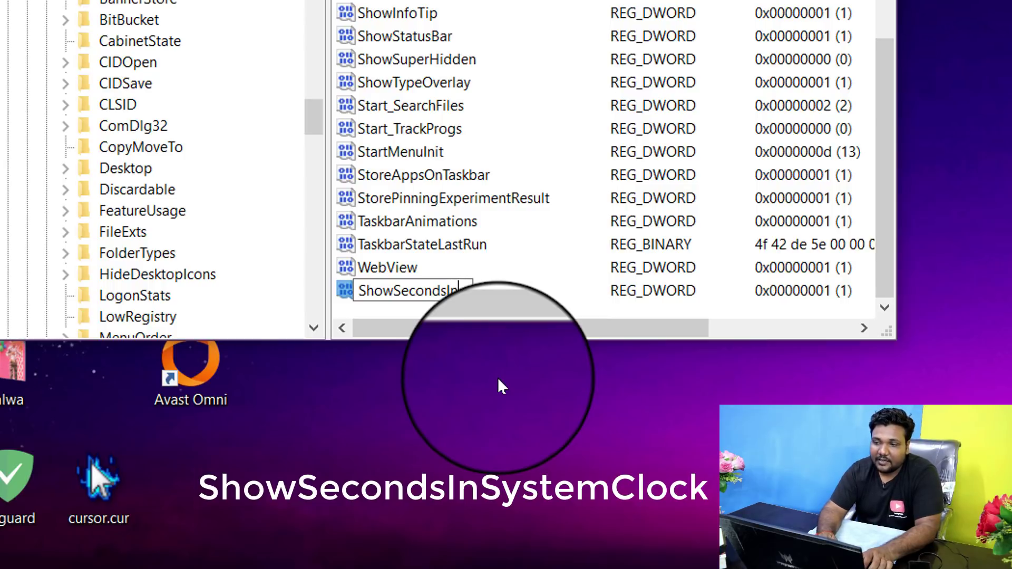
{"action": "type", "text": "System"}
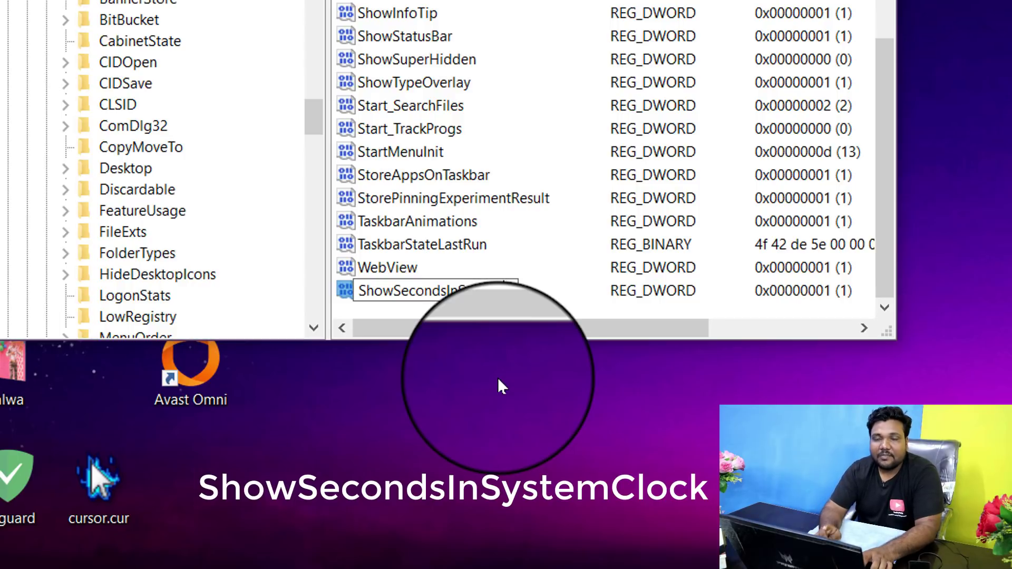
{"action": "type", "text": "Cl"}
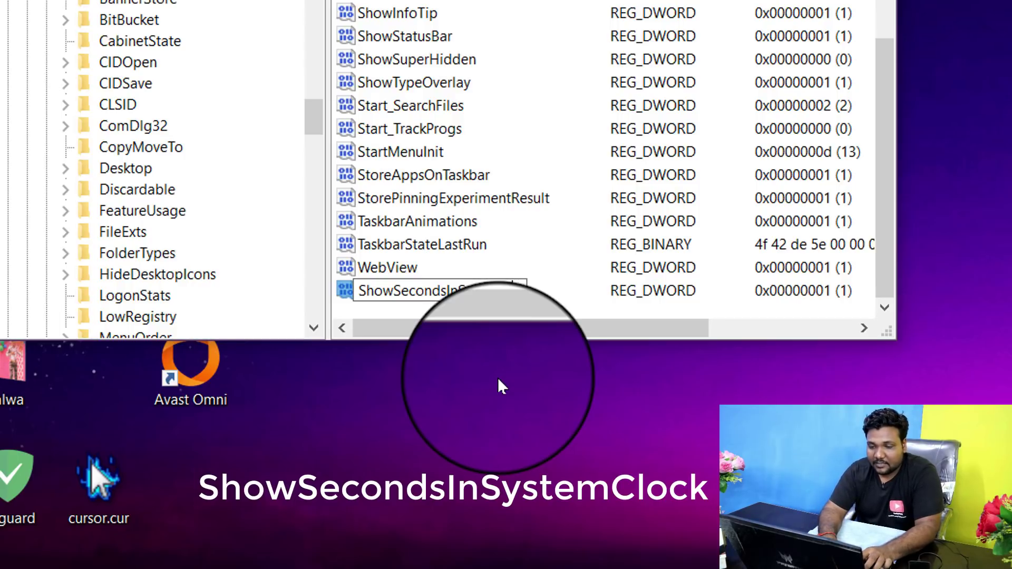
{"action": "type", "text": "ock"}
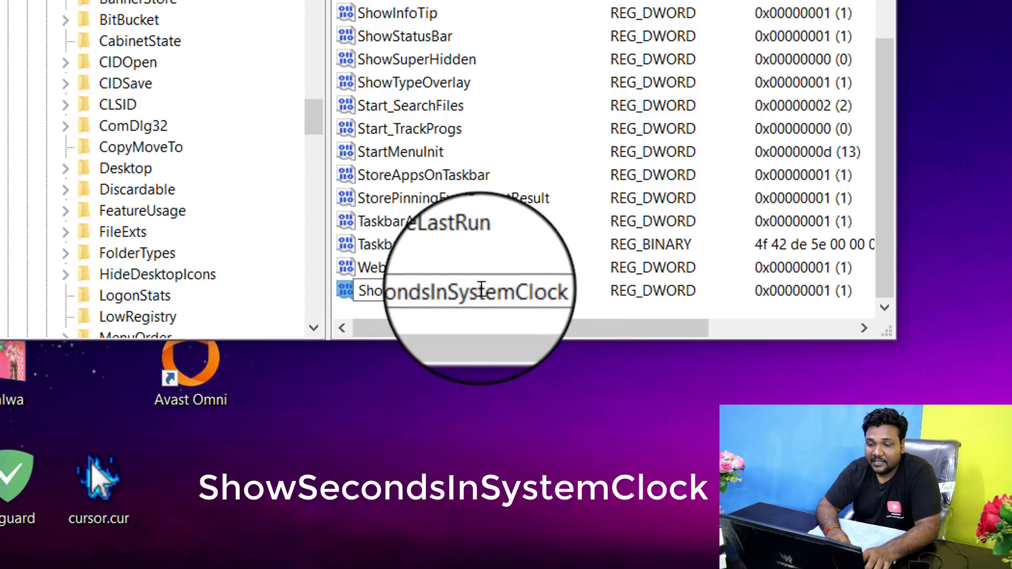
{"action": "left_click", "coordinate": [562, 296]}
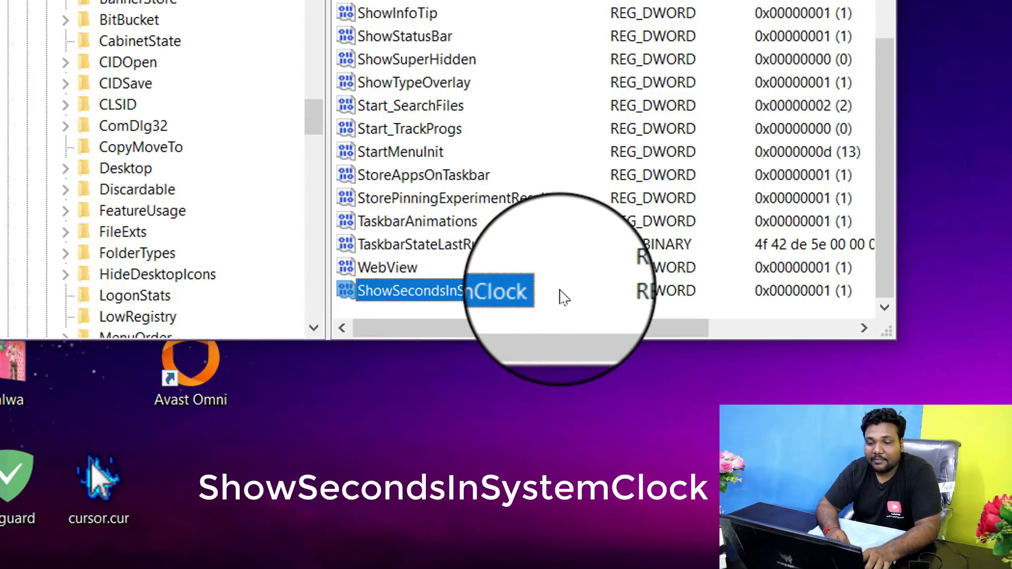
Open the ShowSecondsInSystemClock value for editing, check its value data with the hexadecimal base and accept it
{"action": "right_click", "coordinate": [483, 295]}
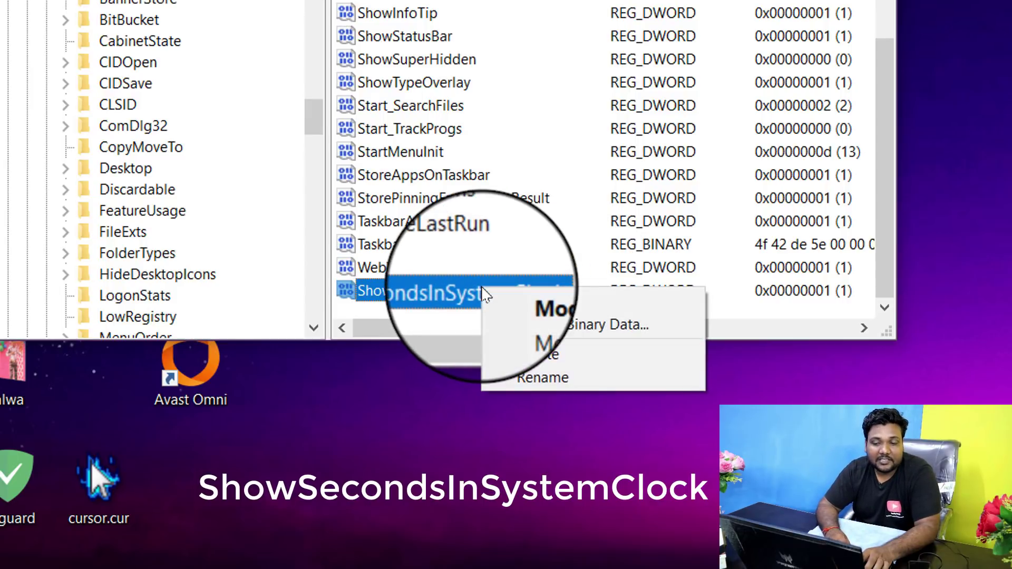
{"action": "left_click", "coordinate": [510, 301]}
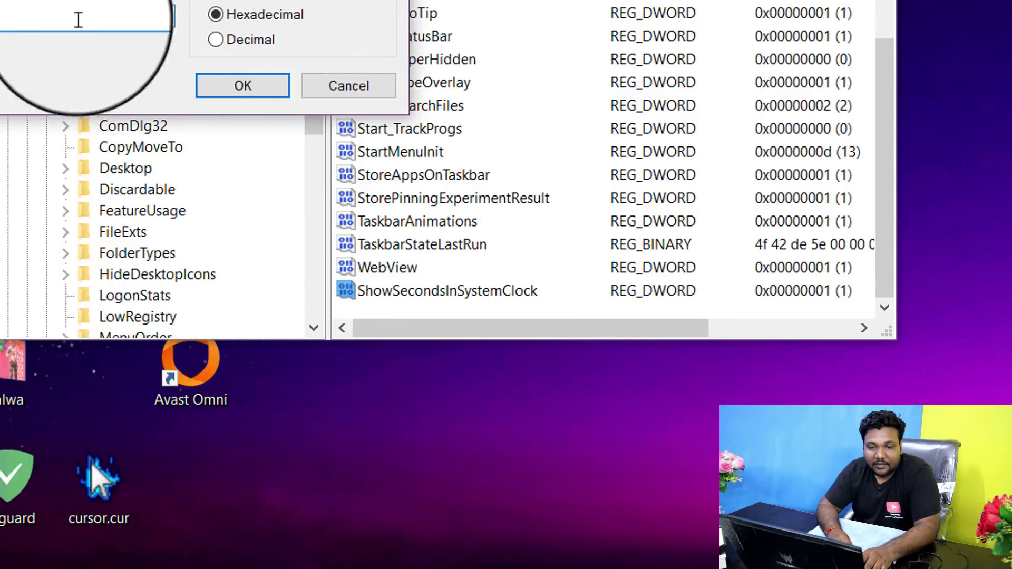
{"action": "left_click", "coordinate": [220, 89]}
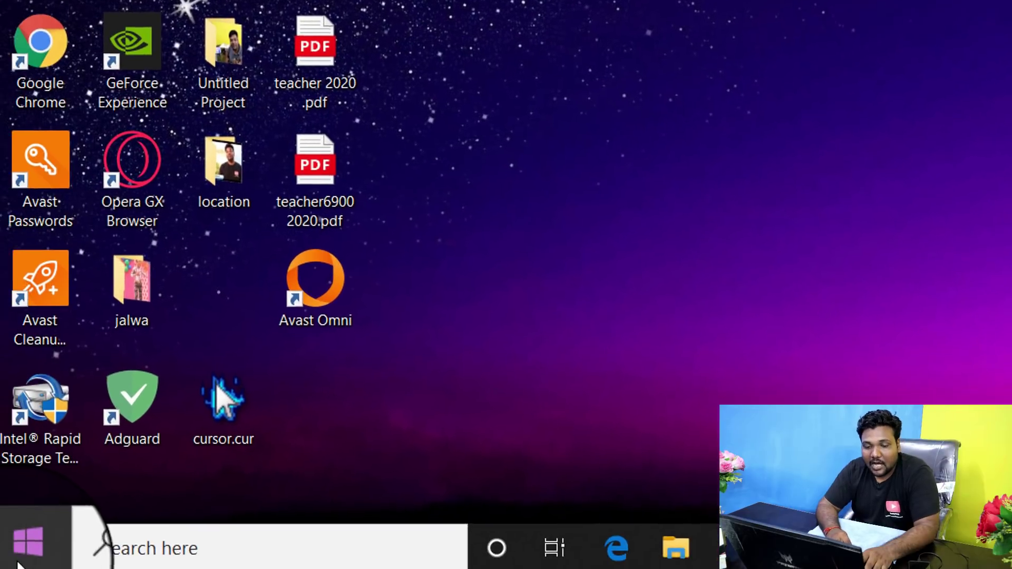
Display the computer's power options for a restart, dismiss them and check the taskbar clock for seconds
{"action": "left_click", "coordinate": [22, 546]}
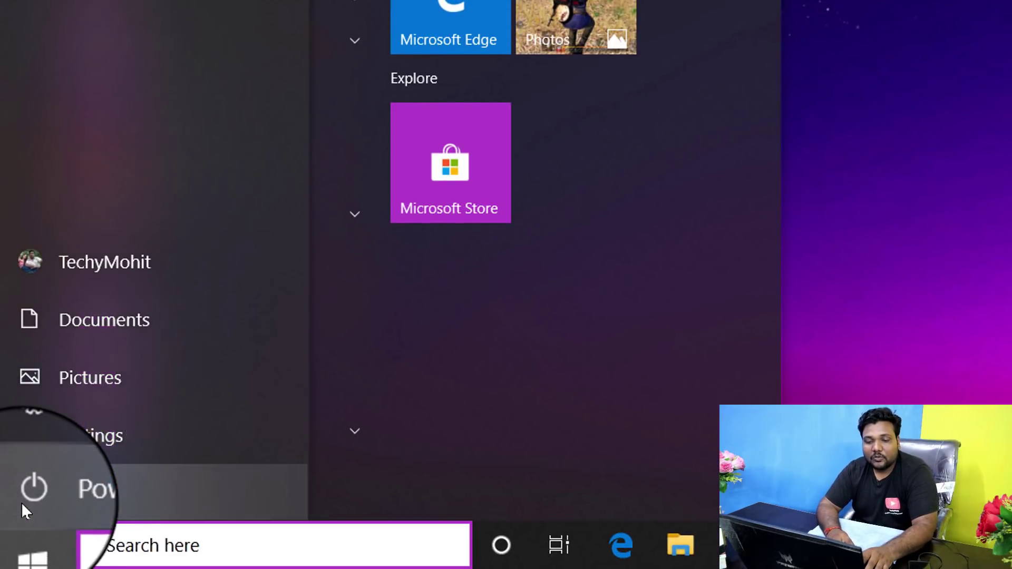
{"action": "left_click", "coordinate": [21, 501]}
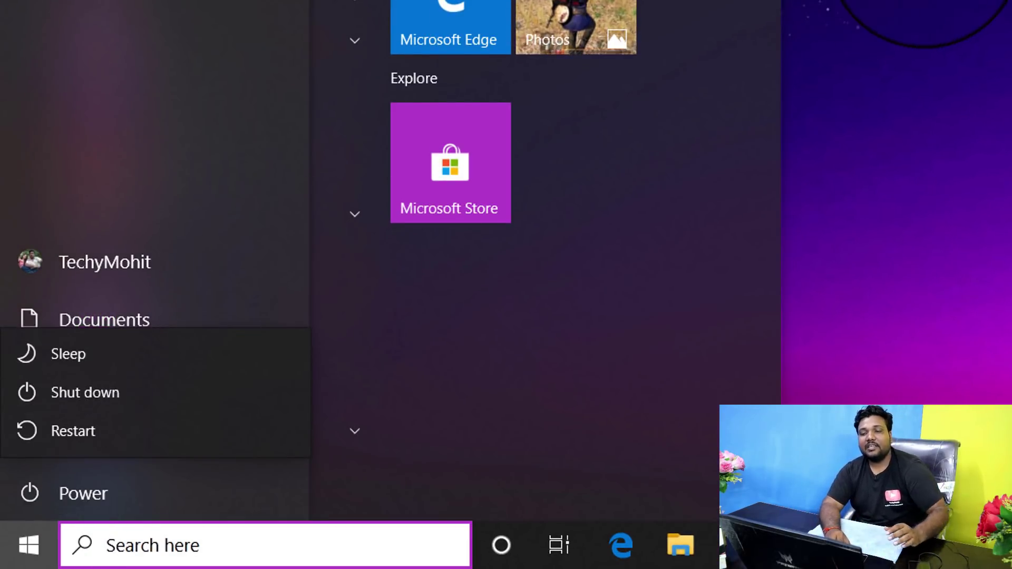
{"action": "key", "text": "Escape"}
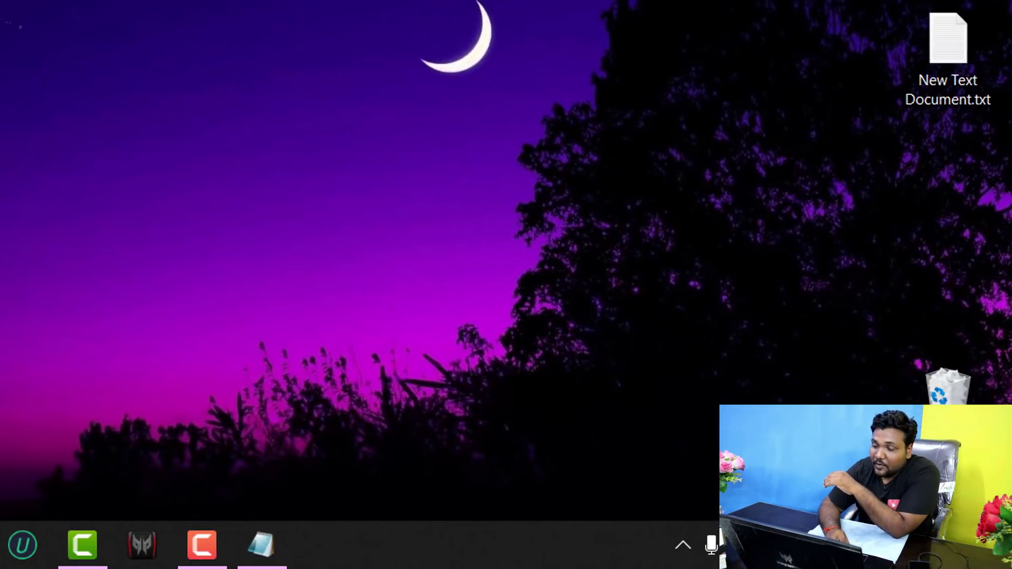
{"action": "mouse_move", "coordinate": [886, 545]}
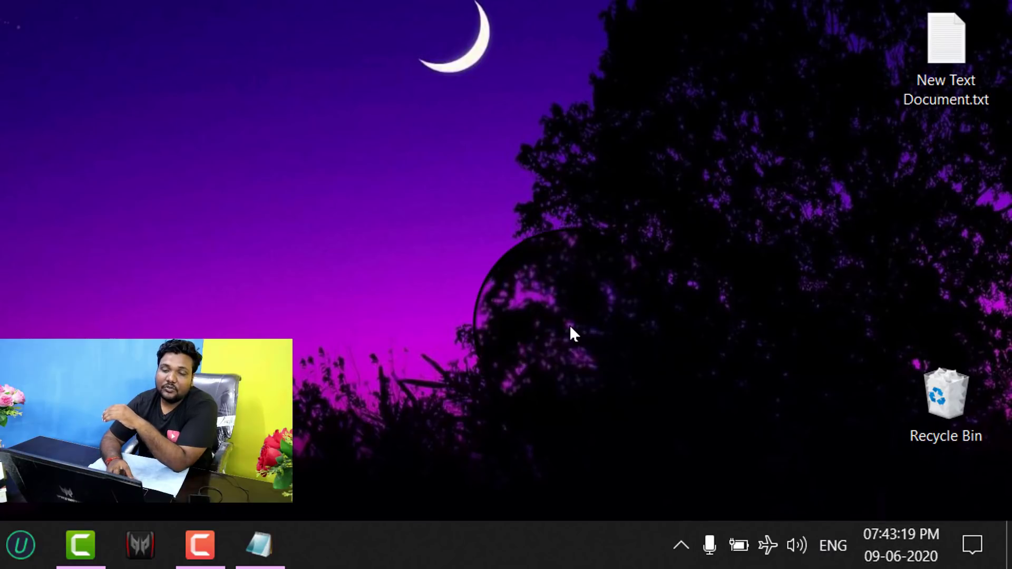